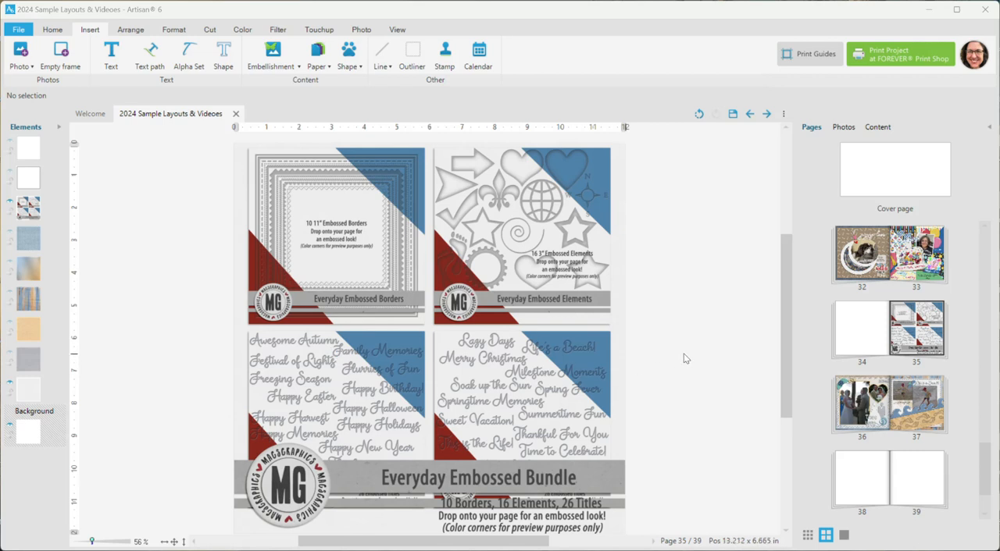
Step: Show the Everyday Embossed Bundle kit in the embellishments content library
click(875, 127)
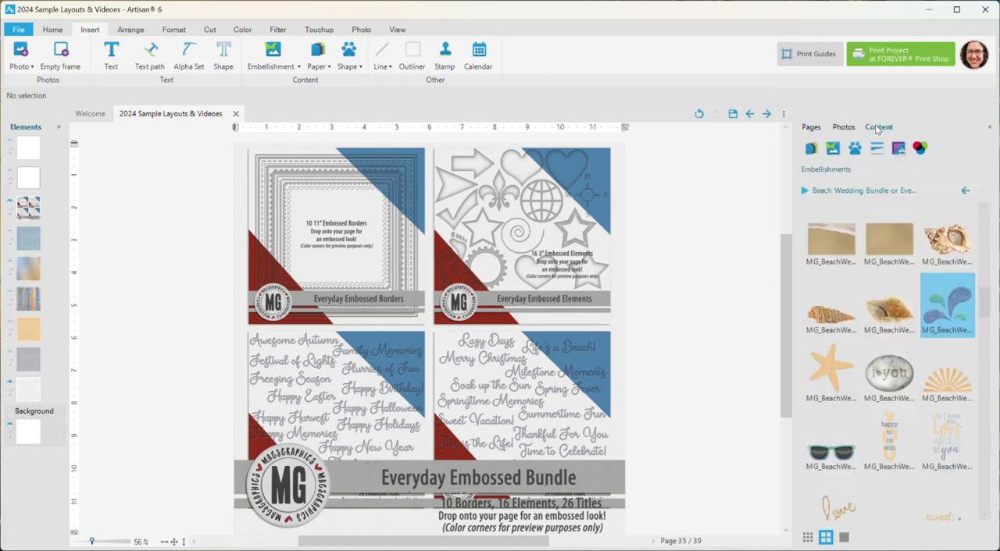
click(804, 191)
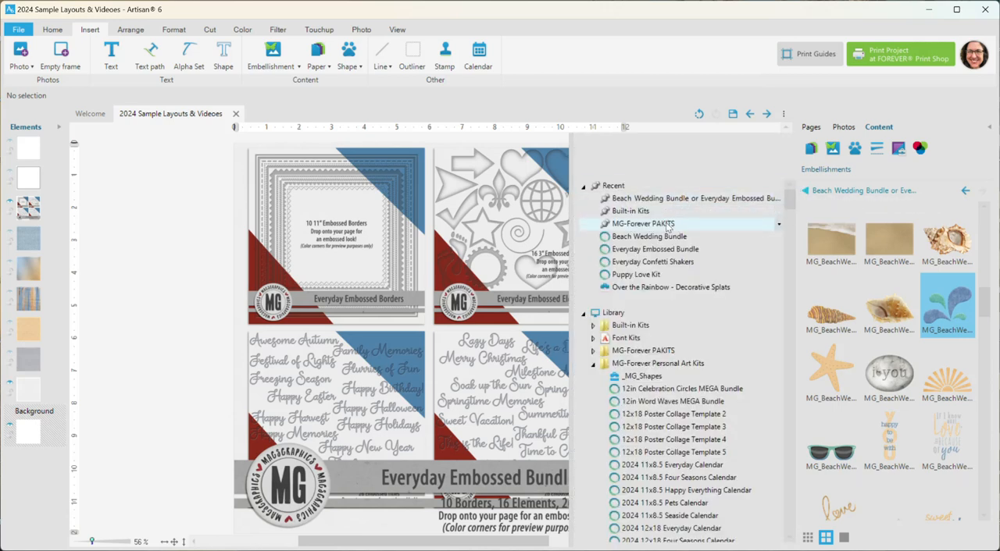
click(656, 249)
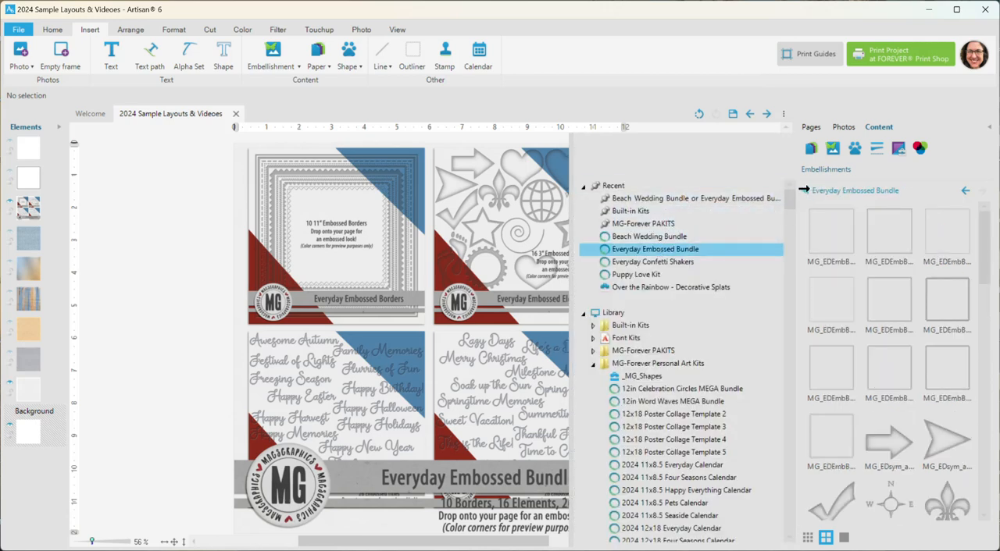
click(804, 190)
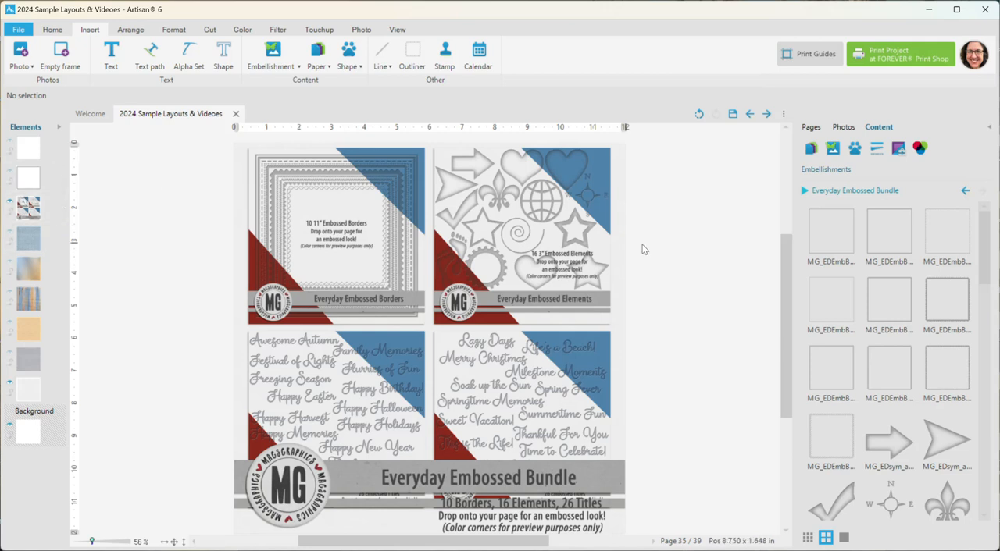
click(803, 190)
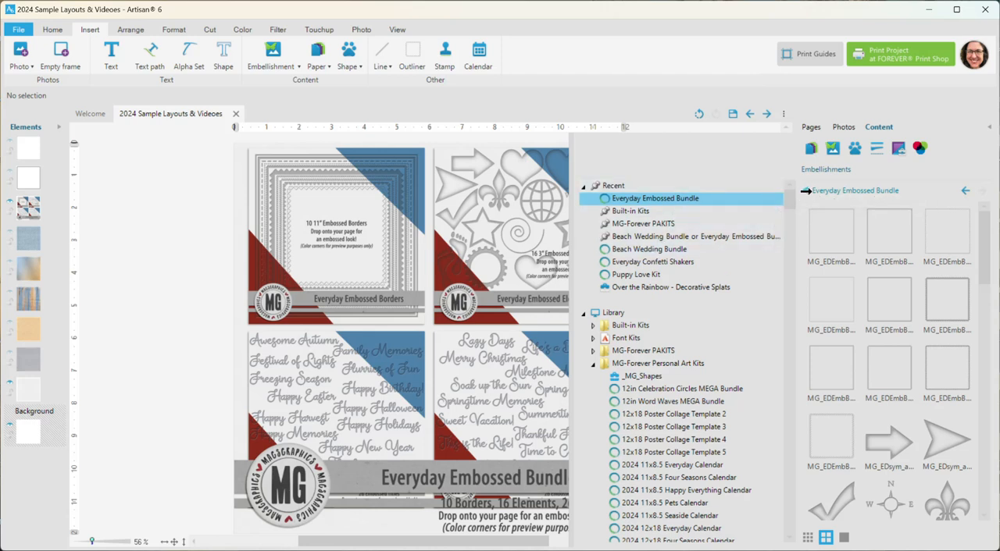
click(805, 190)
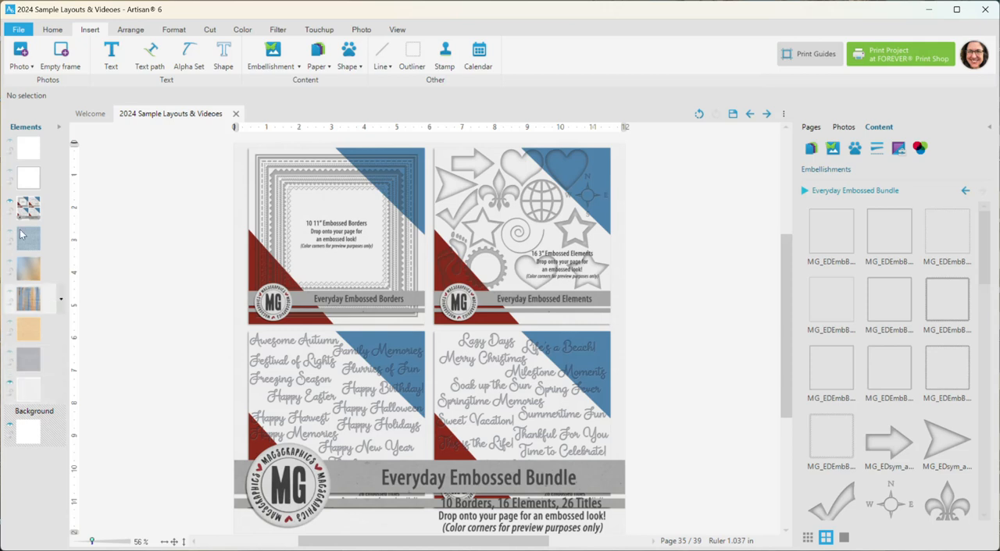
Step: Hide the bundle preview image on page 35, keep the light textured paper visible, and clear the selection
click(28, 207)
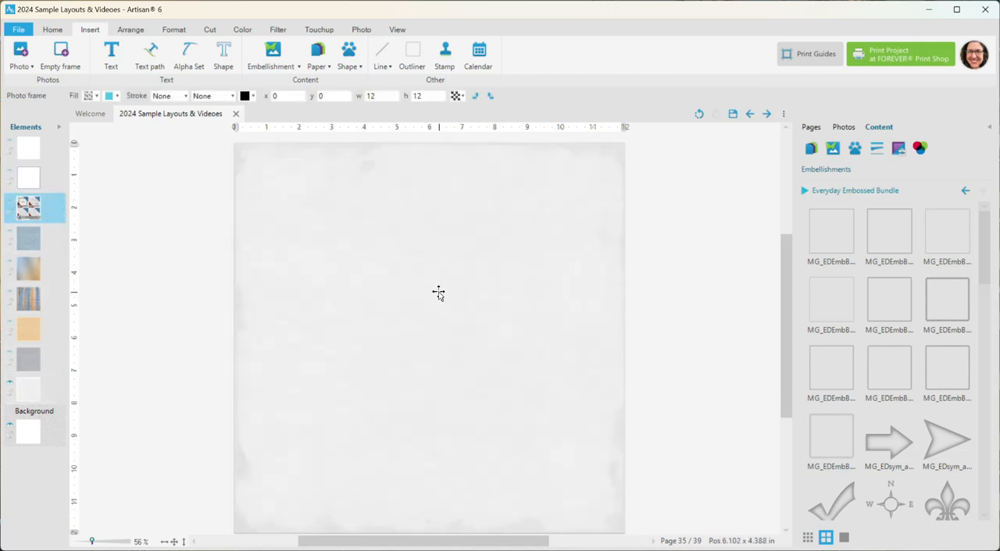
click(13, 386)
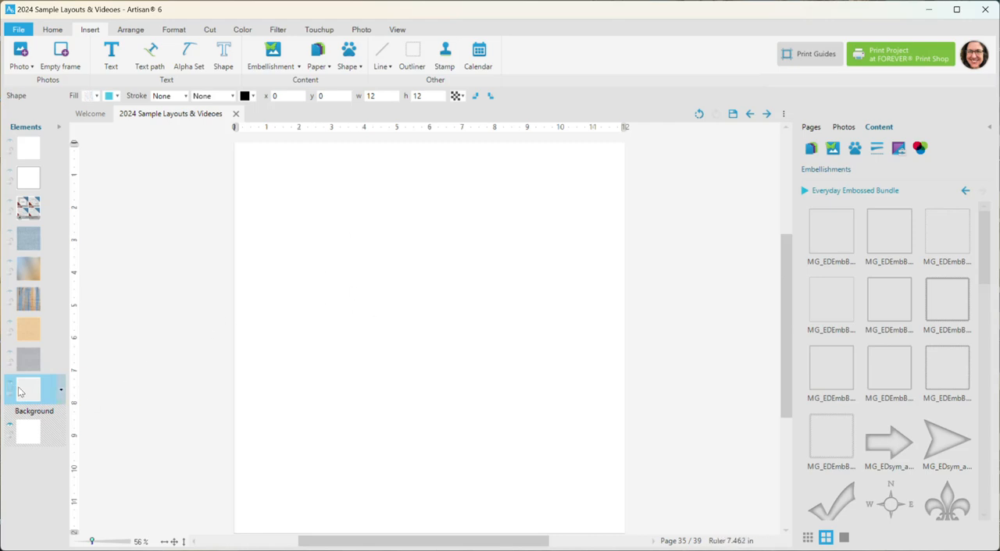
click(9, 388)
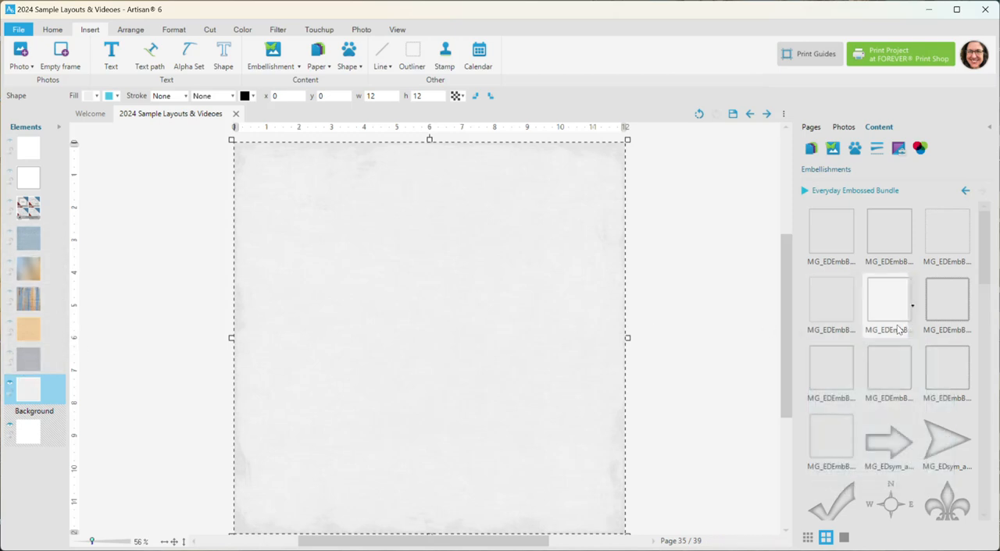
click(745, 232)
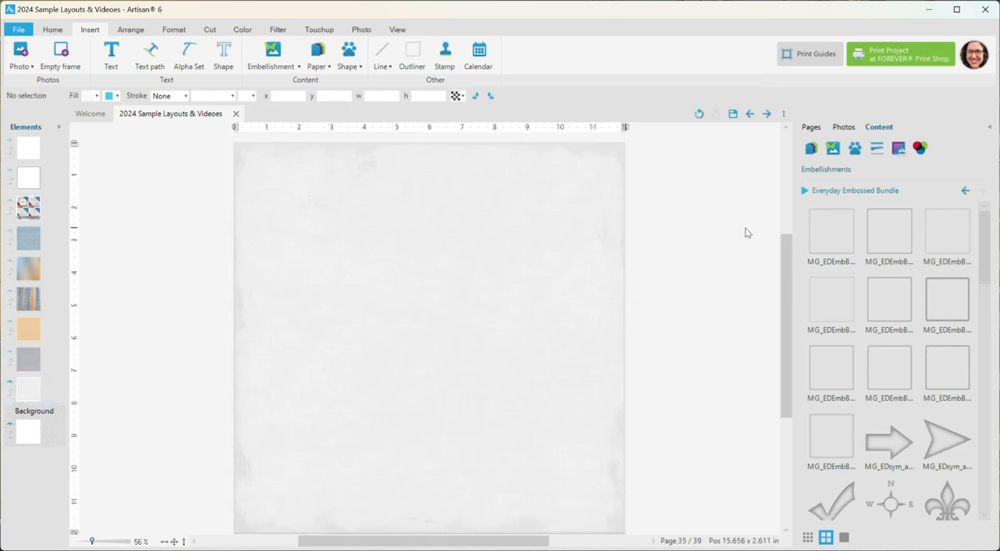
Step: Add the first embossed border from the Everyday Embossed Bundle to the page over the light paper
click(829, 232)
right_click(831, 227)
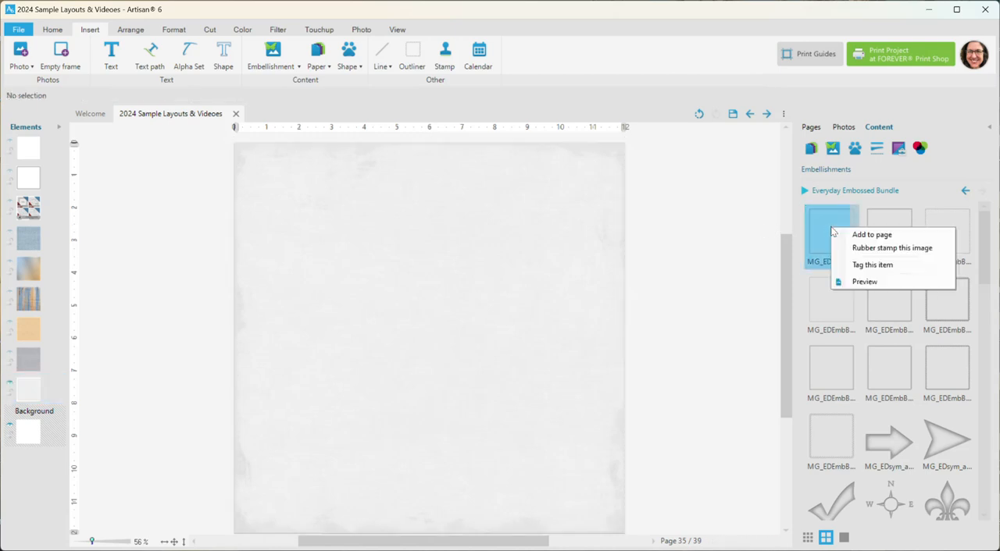
click(867, 236)
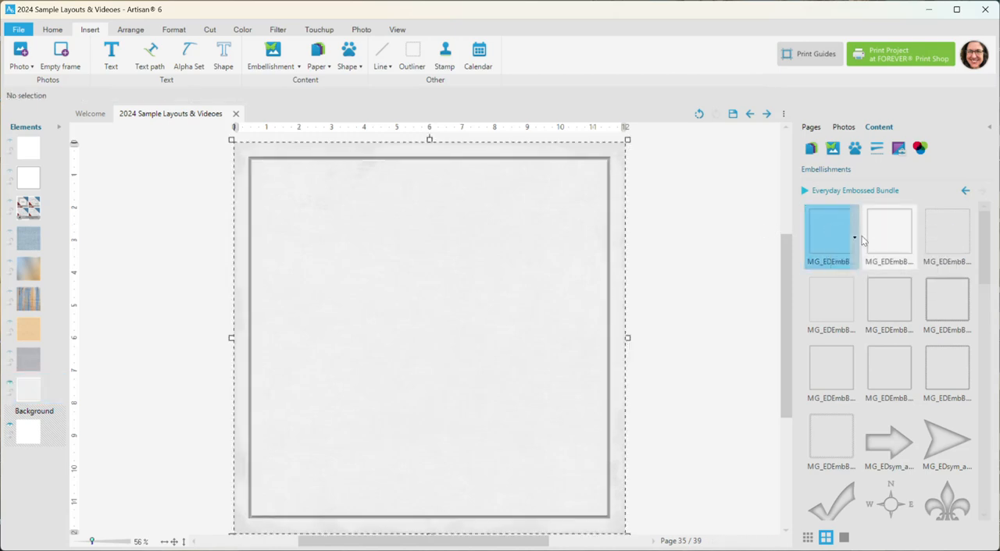
click(736, 225)
scroll(605, 171, up, 7)
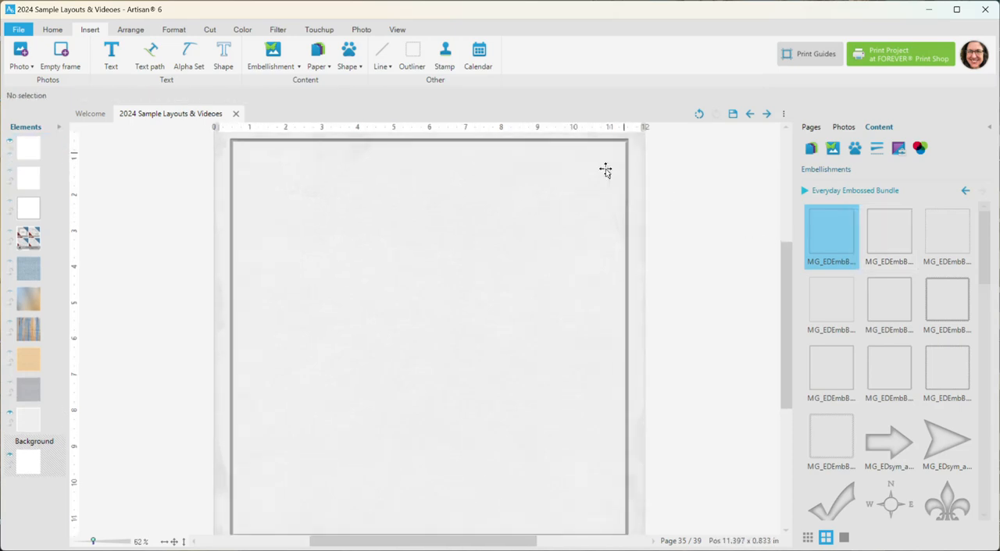
scroll(664, 235, up, 4)
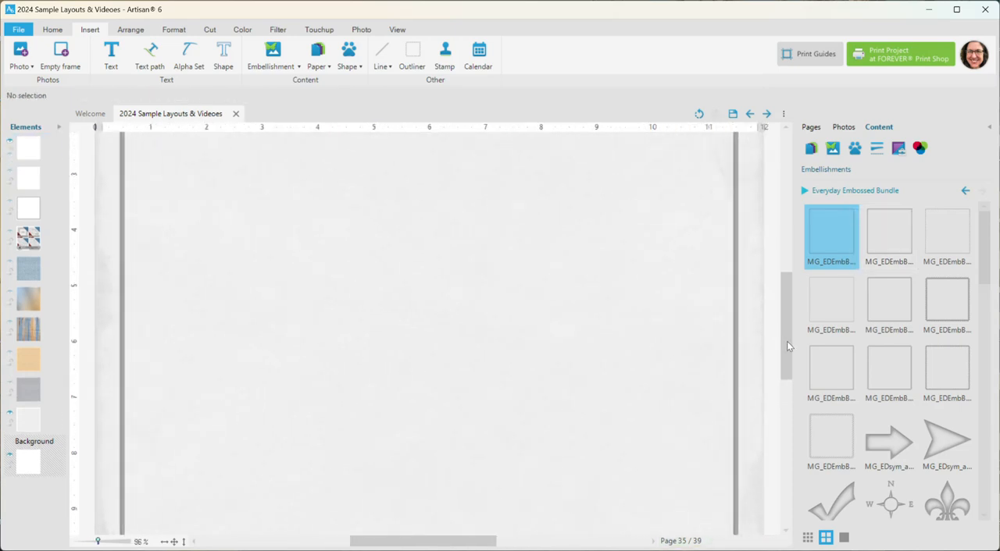
drag(785, 340, 784, 284)
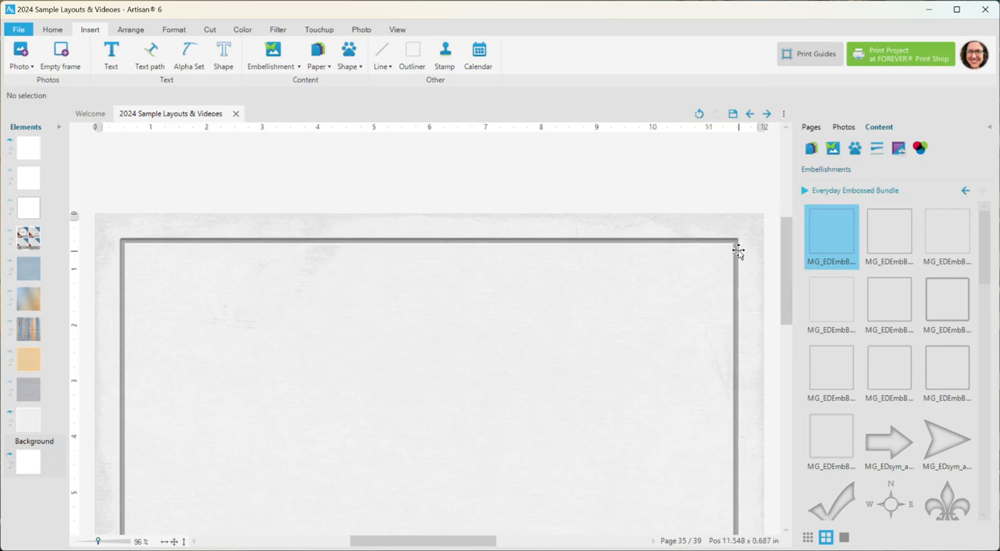
scroll(737, 249, up, 5)
scroll(738, 249, up, 1)
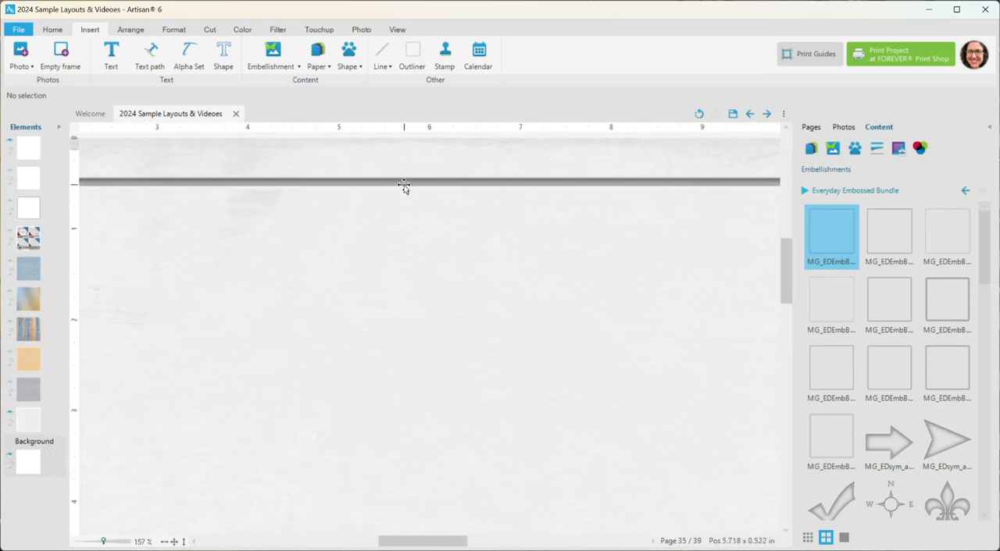
click(173, 542)
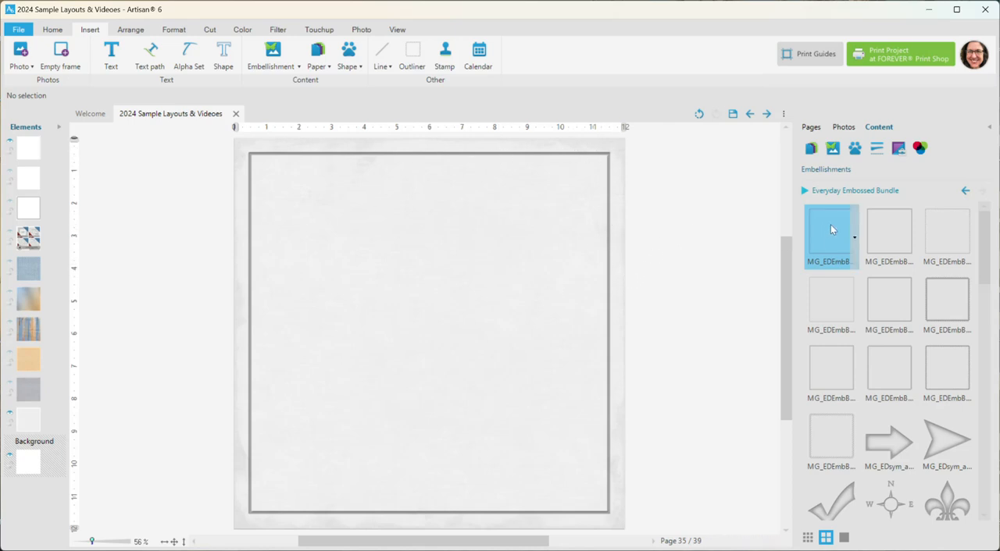
Step: Add a second copy of the first embossed border and shrink it to about 11.59 in square, nested inside the original
drag(831, 229, 473, 234)
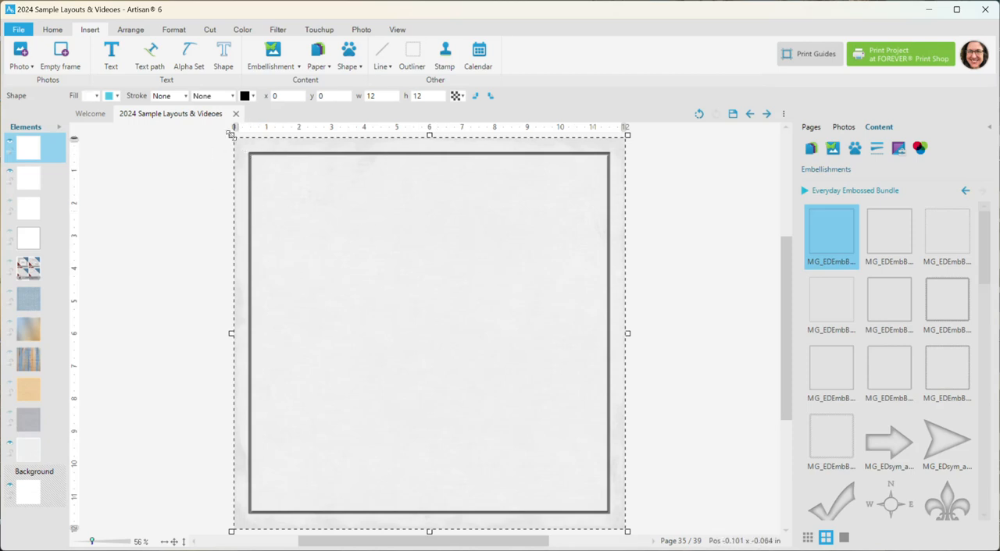
drag(231, 134, 239, 143)
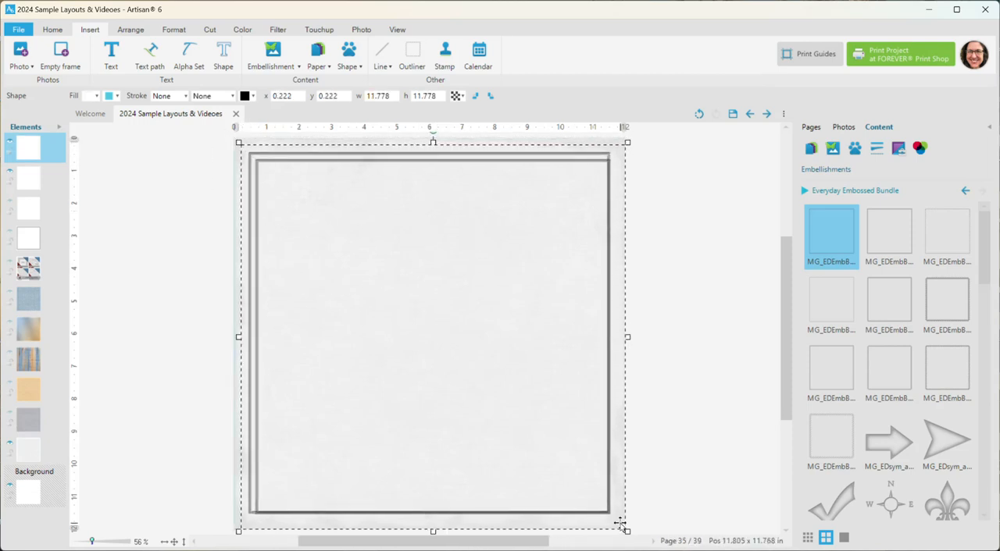
drag(626, 531, 620, 524)
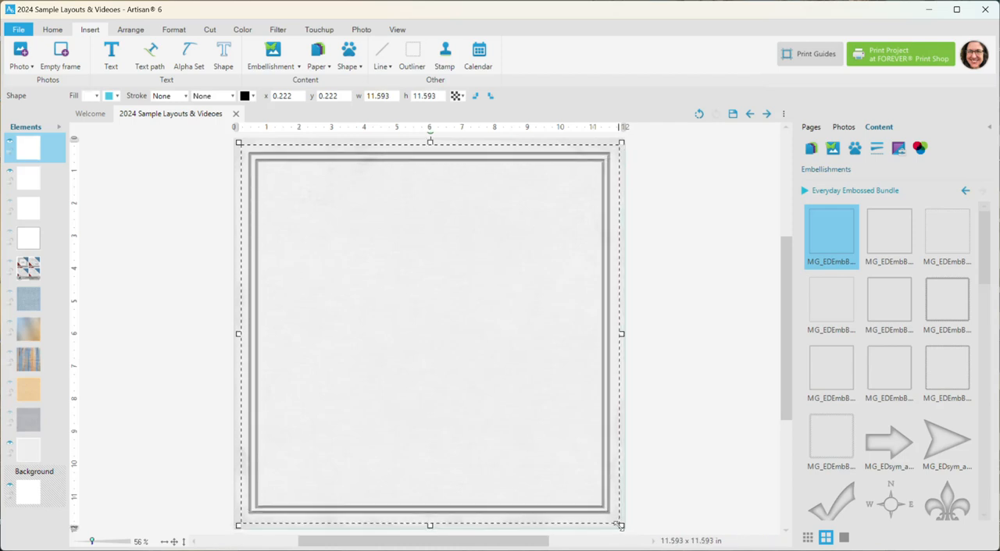
click(672, 388)
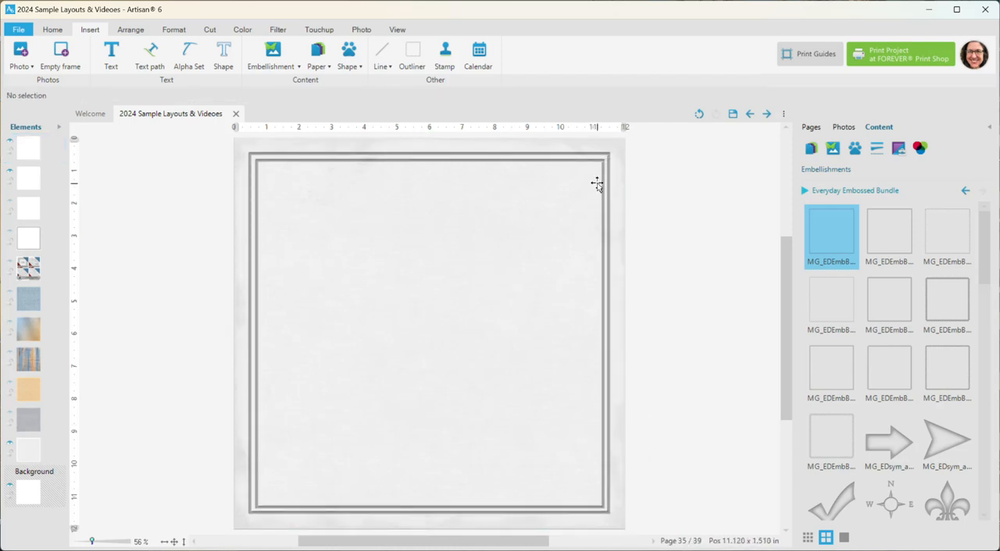
Step: Try an opacity of 68 on the inner embossed border and set it back to 100
click(534, 161)
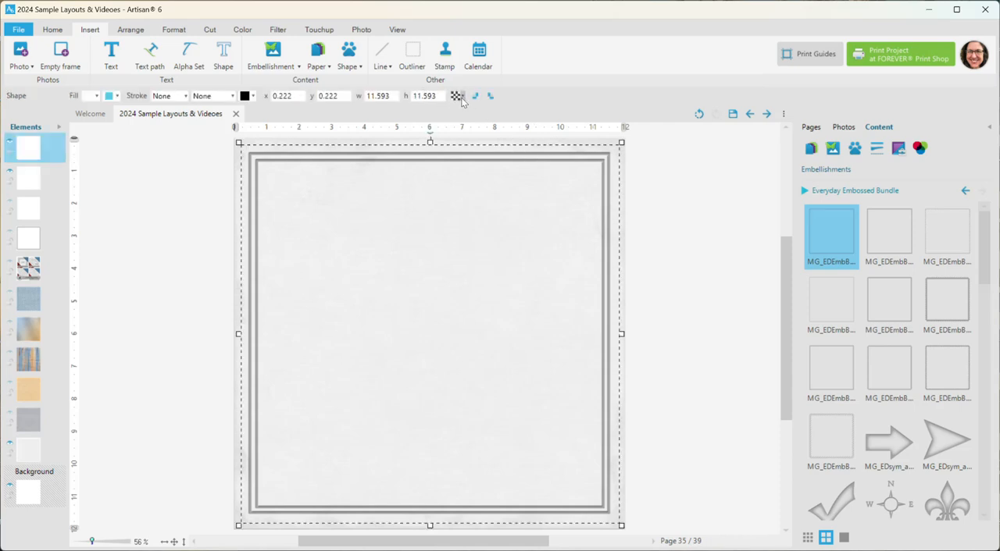
click(460, 97)
mouse_move(519, 111)
mouse_down()
mouse_move(490, 112)
mouse_move(507, 114)
mouse_up()
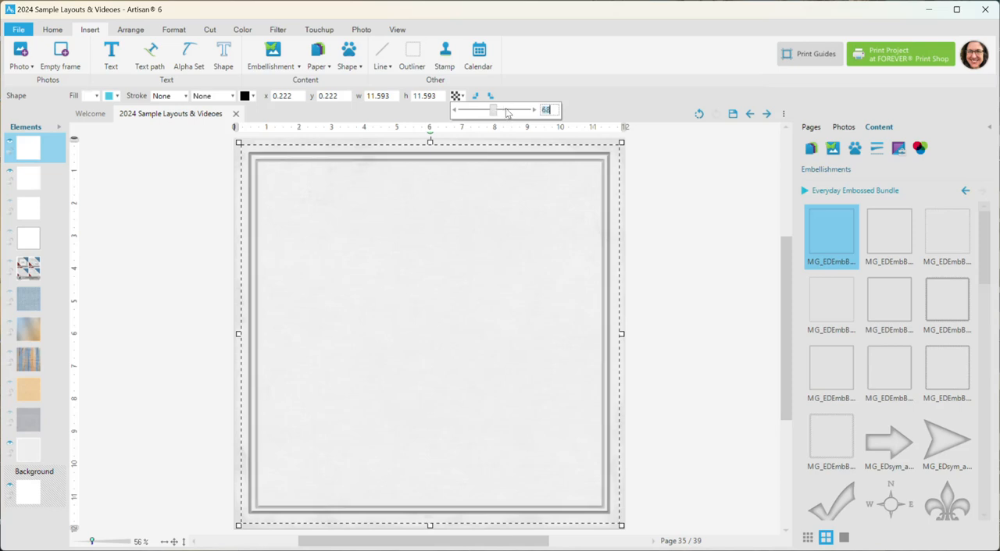
click(532, 114)
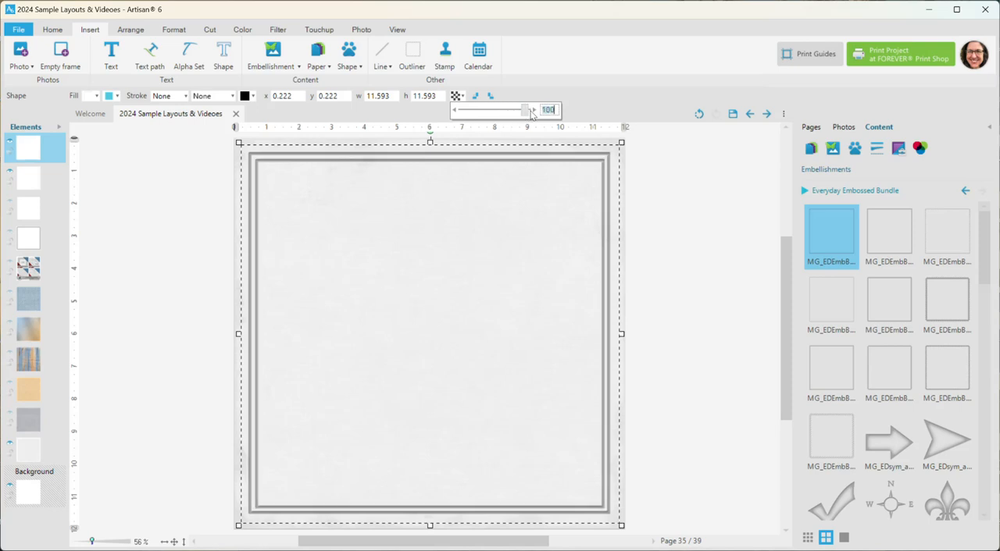
click(602, 108)
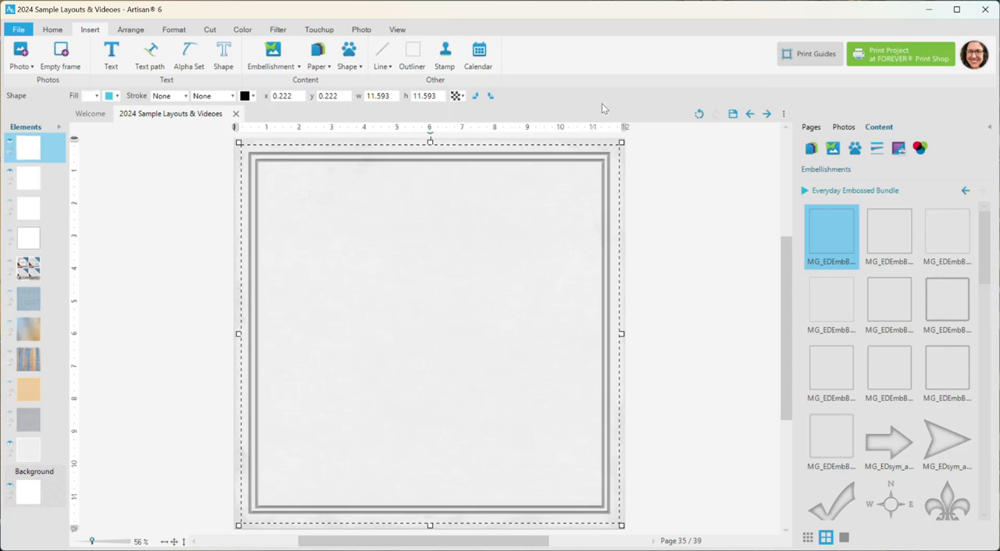
Step: Make the gray textured paper behind the two embossed borders visible
scroll(616, 228, up, 1)
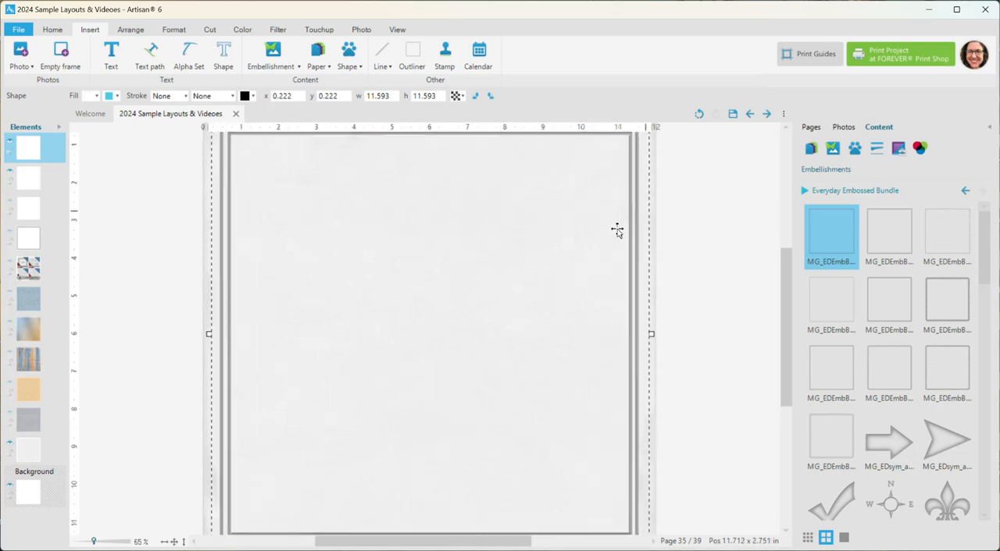
scroll(632, 255, down, 1)
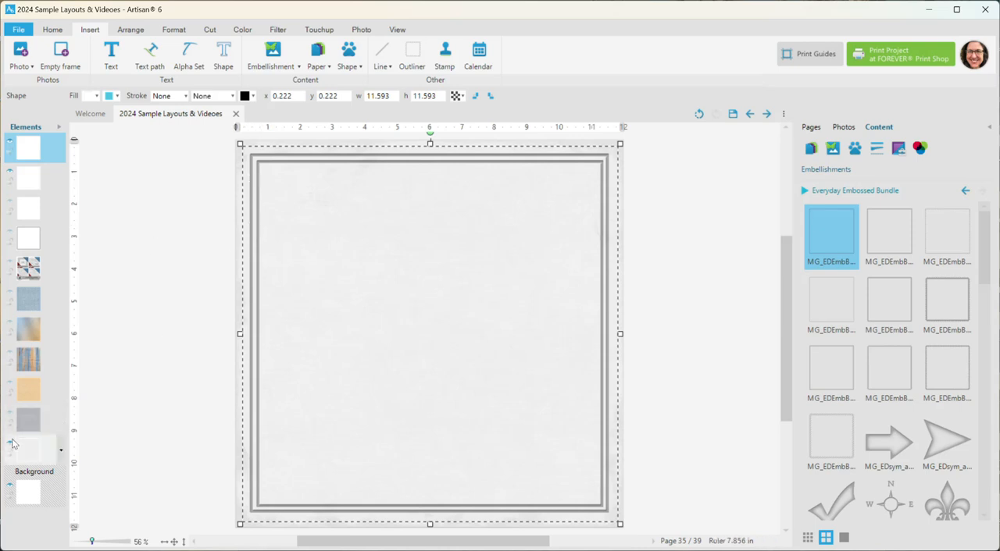
click(11, 416)
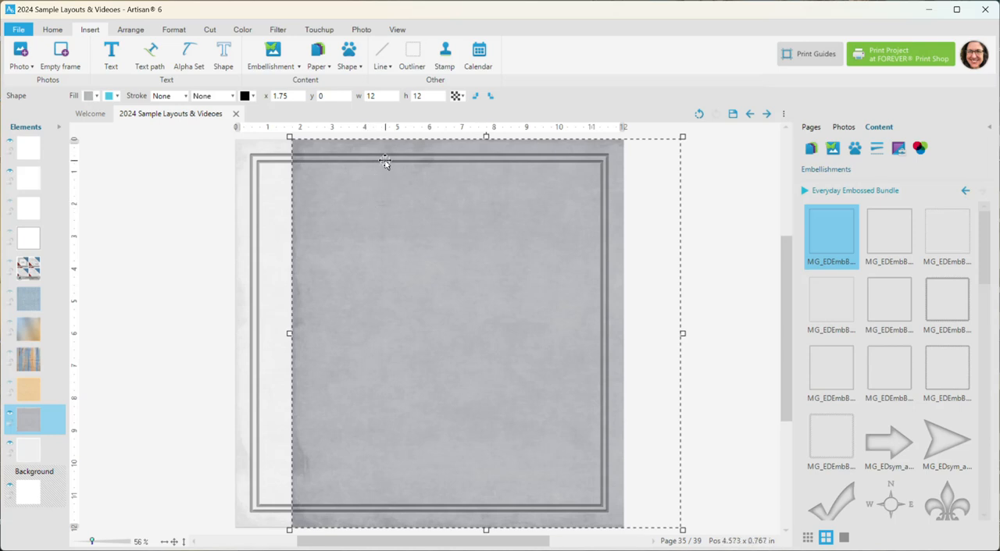
scroll(385, 161, up, 2)
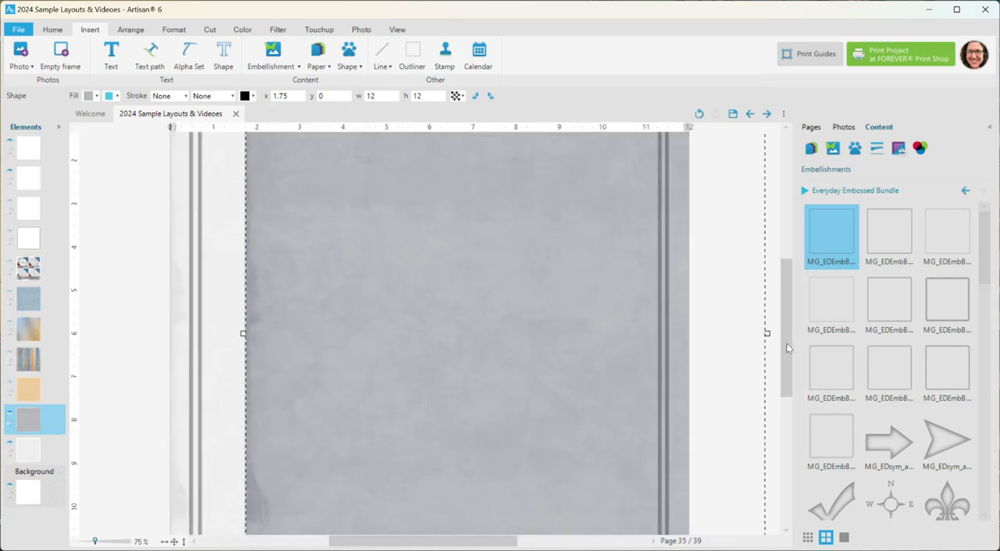
drag(787, 349, 790, 289)
scroll(745, 308, up, 1)
scroll(352, 285, up, 1)
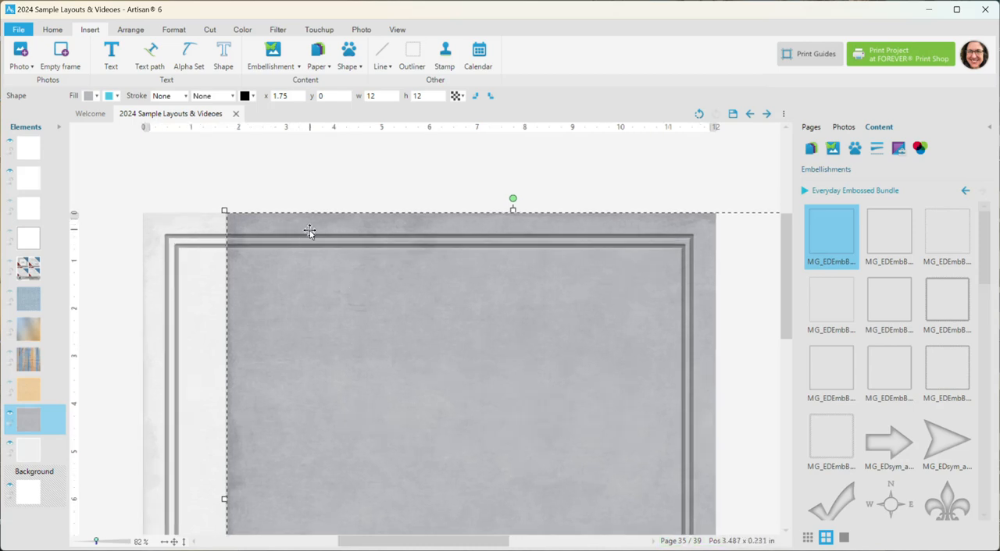
Step: Make the sand, painted wood, blue metallic and cloud-pattern papers visible as further strips behind the borders
click(9, 387)
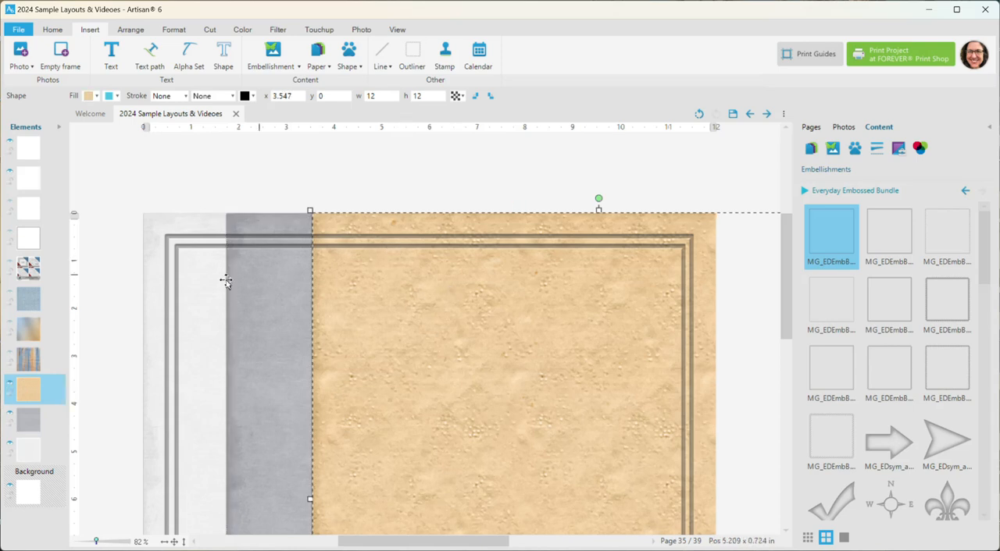
click(10, 358)
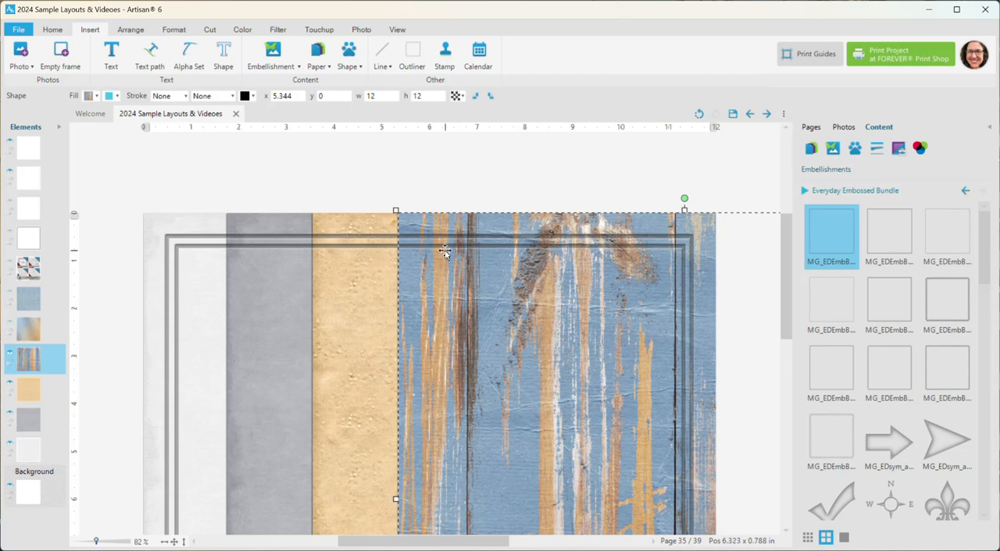
click(11, 328)
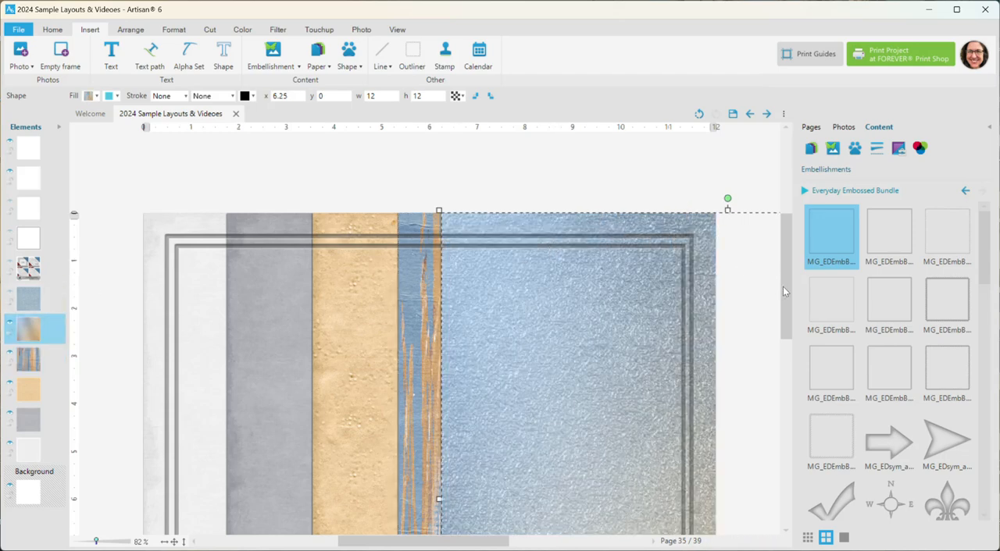
mouse_move(785, 291)
mouse_down()
mouse_move(805, 360)
mouse_move(788, 273)
mouse_up()
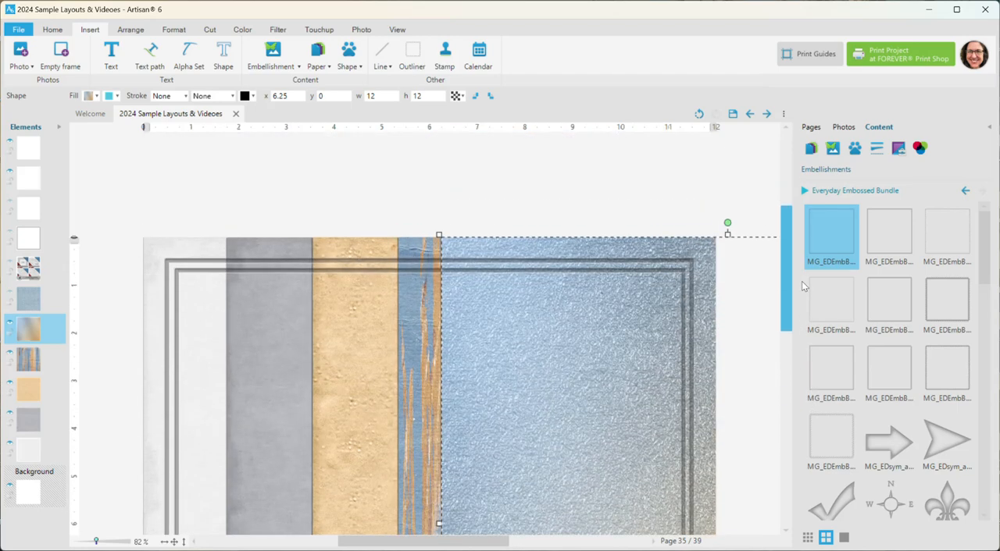
click(10, 297)
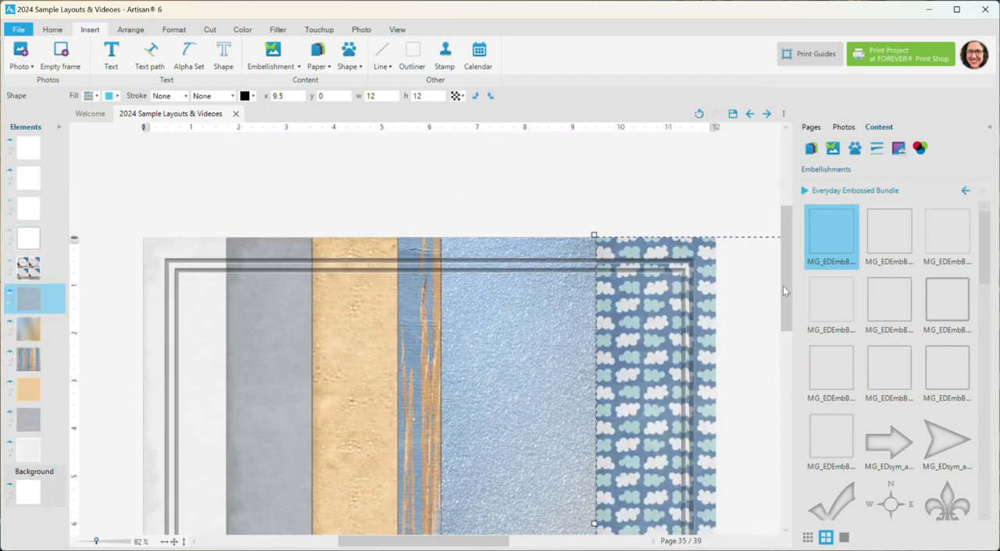
Step: Hide the cloud-pattern paper so the blue metallic paper fills its area behind the two embossed borders
drag(785, 290, 787, 326)
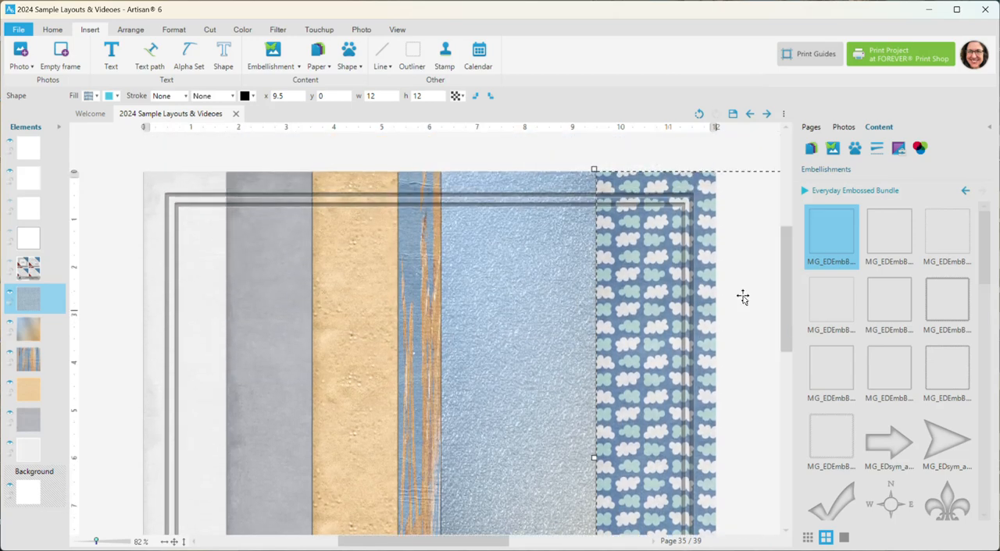
click(11, 296)
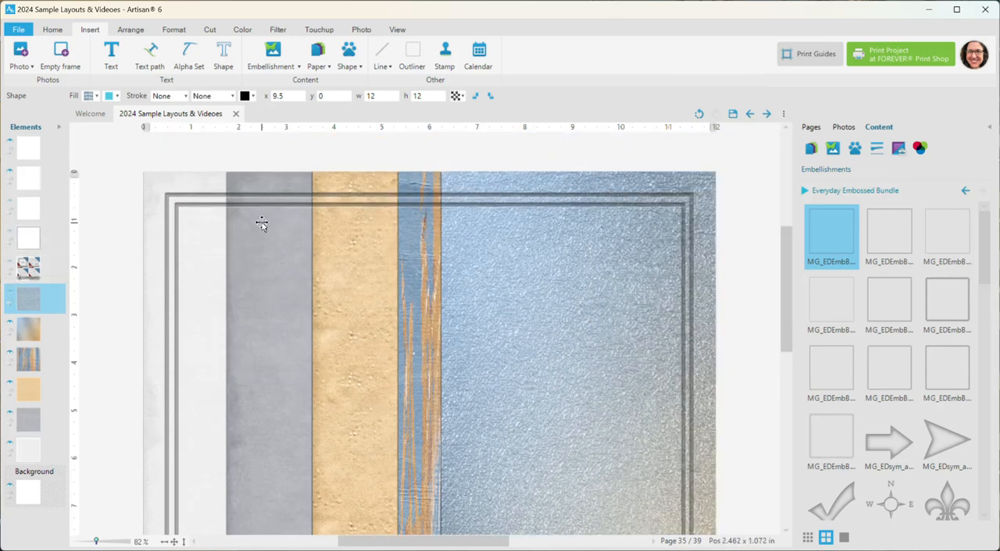
scroll(270, 231, down, 2)
scroll(274, 236, up, 4)
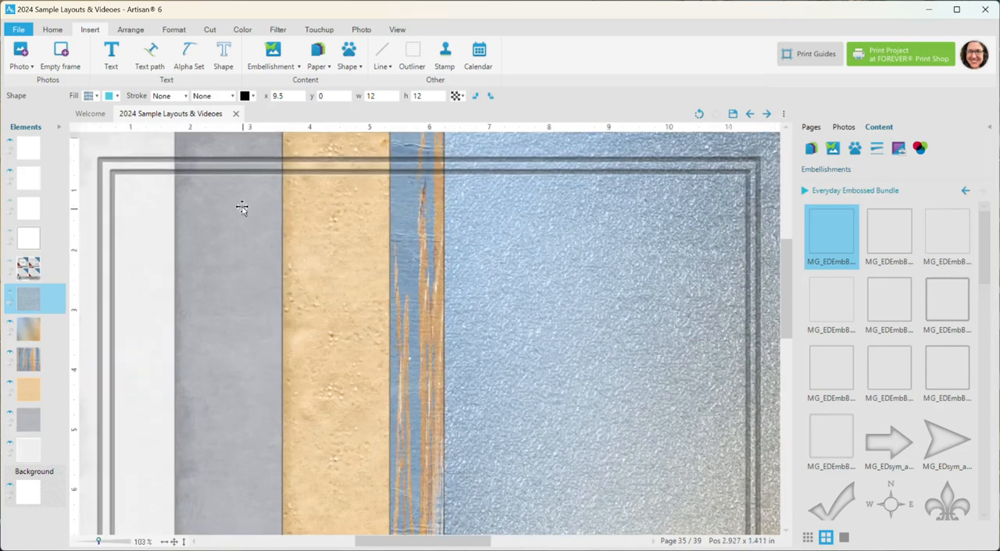
drag(786, 310, 786, 294)
scroll(438, 301, down, 3)
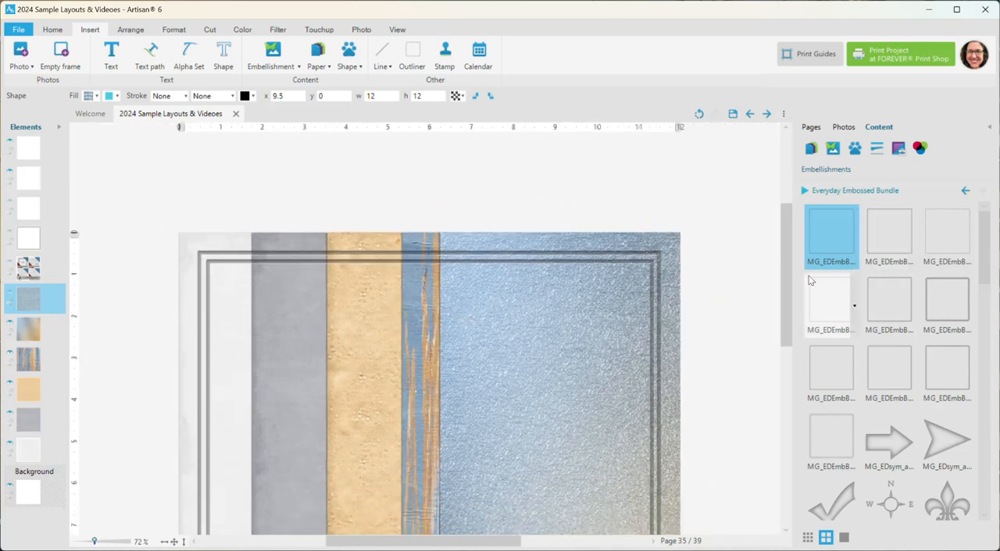
drag(785, 279, 785, 325)
scroll(614, 314, down, 1)
scroll(614, 314, down, 2)
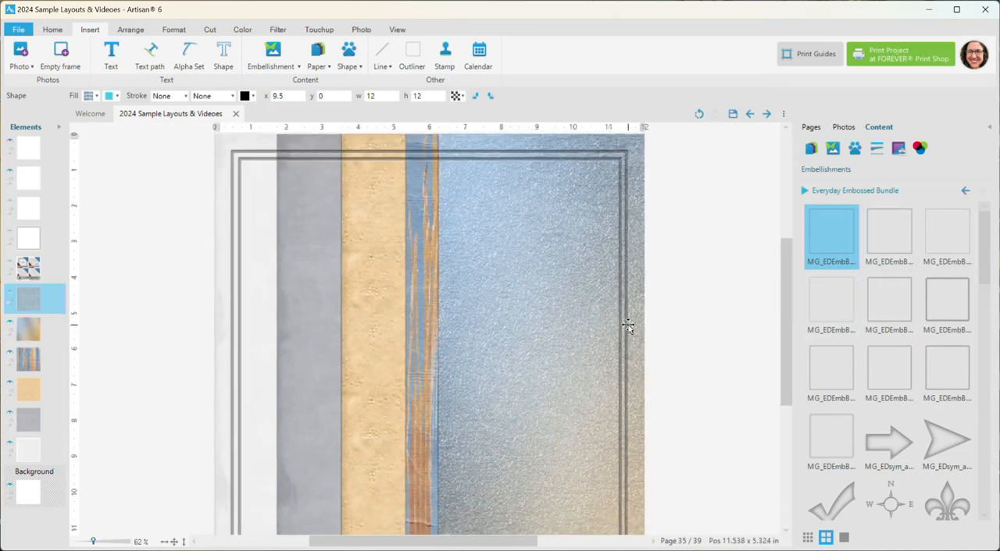
scroll(982, 264, down, 3)
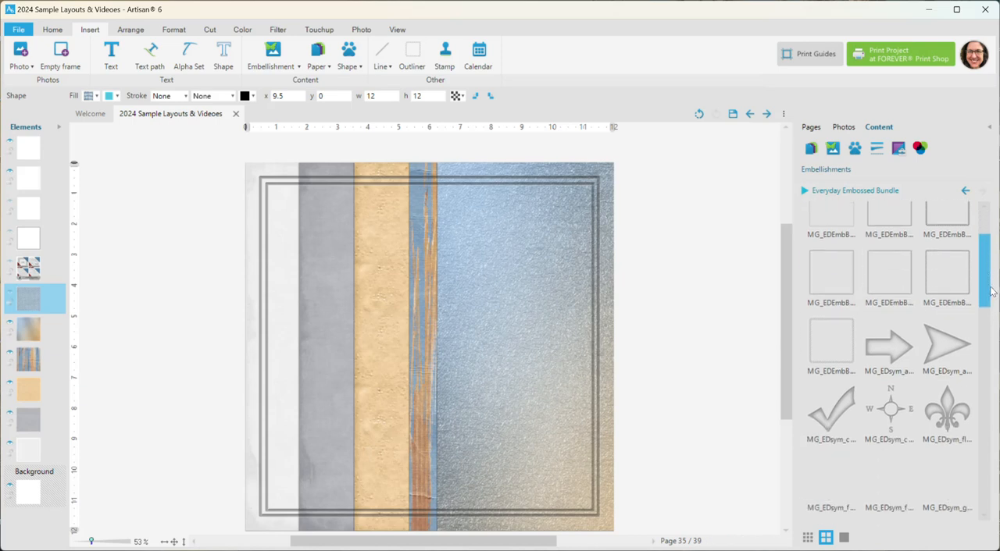
Step: Add the embossed block arrow inside the borders at about x 1.118, y 1.327, across the white, gray and sand papers
drag(898, 285, 354, 226)
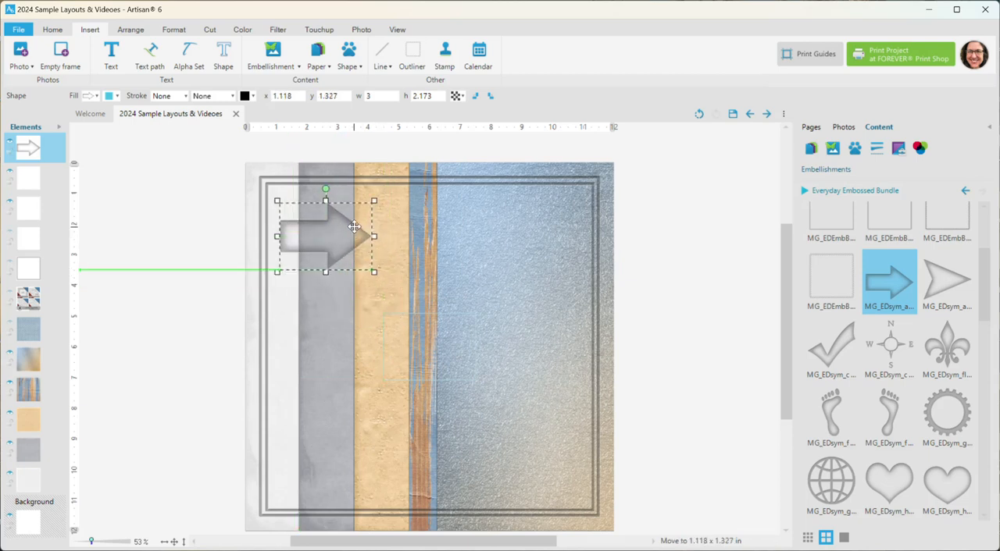
scroll(299, 218, up, 6)
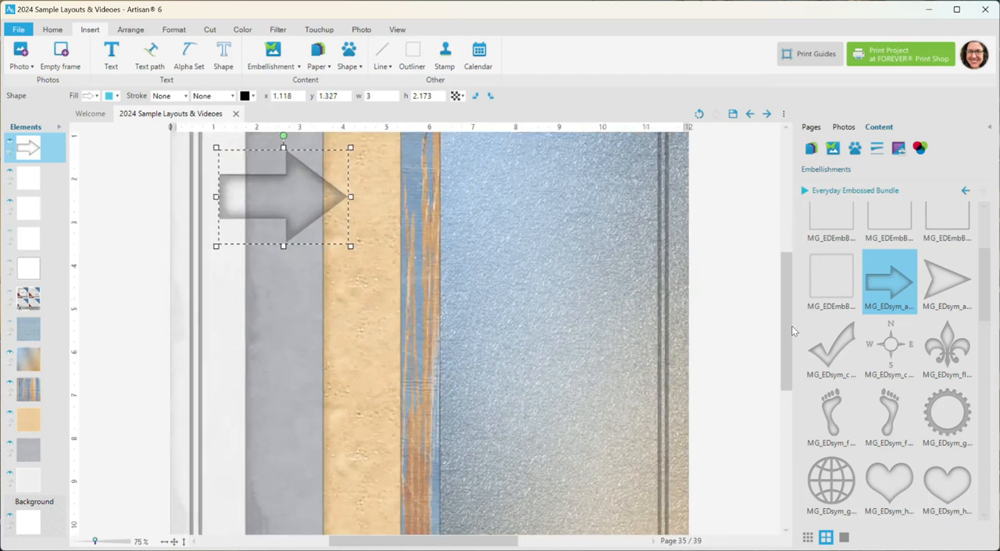
scroll(780, 318, up, 3)
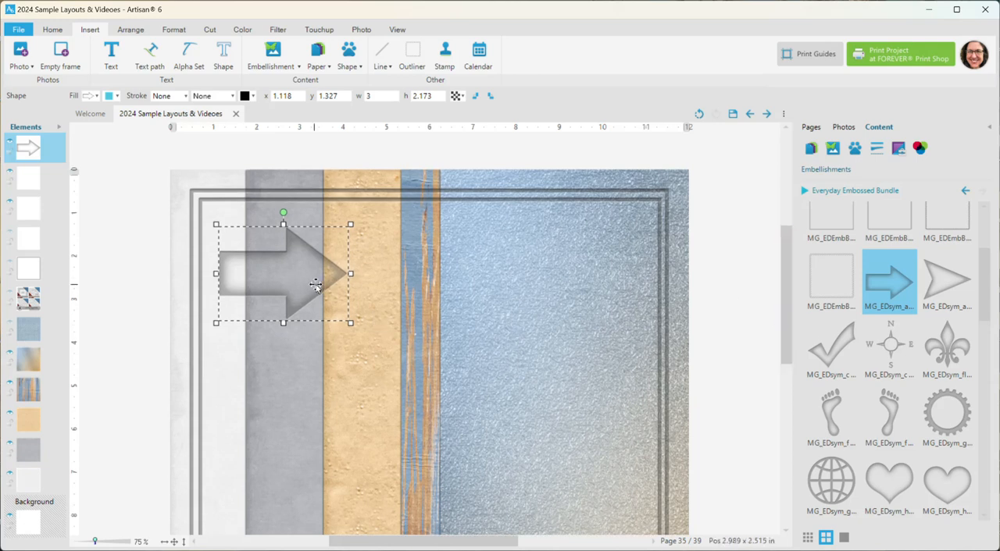
Step: Add the embossed globe at about x 8.049, y 1.092 and the embossed spiral below it on the blue metallic paper
scroll(841, 316, down, 2)
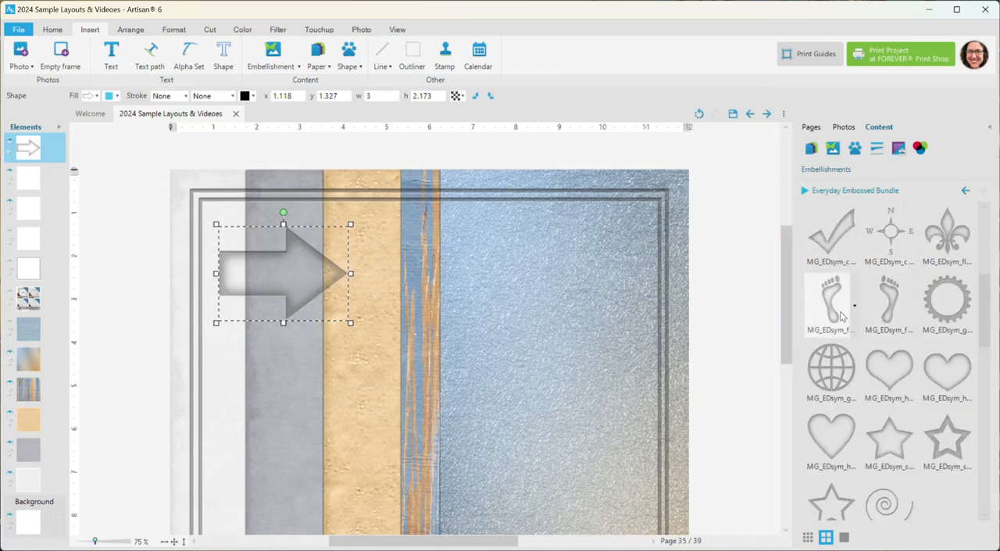
double_click(830, 367)
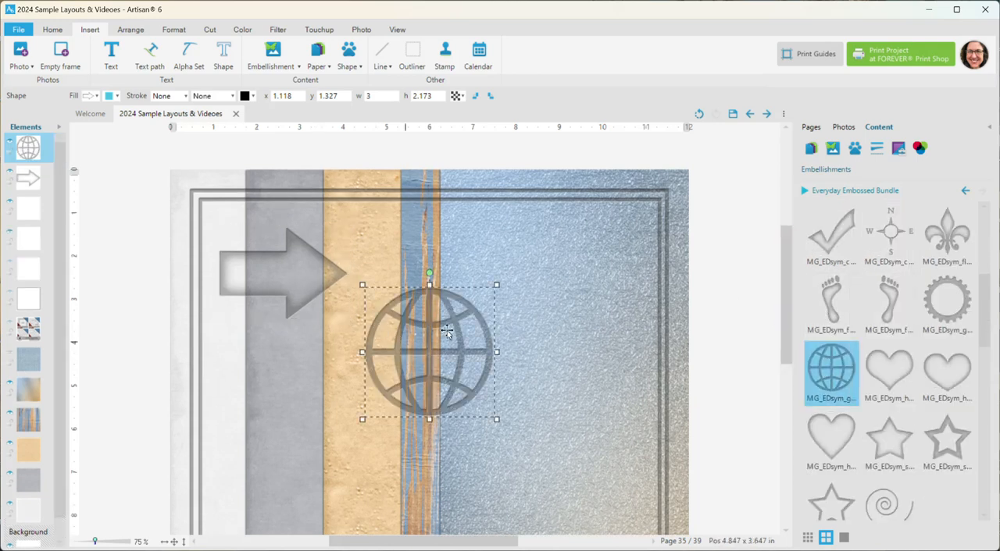
drag(456, 321, 609, 250)
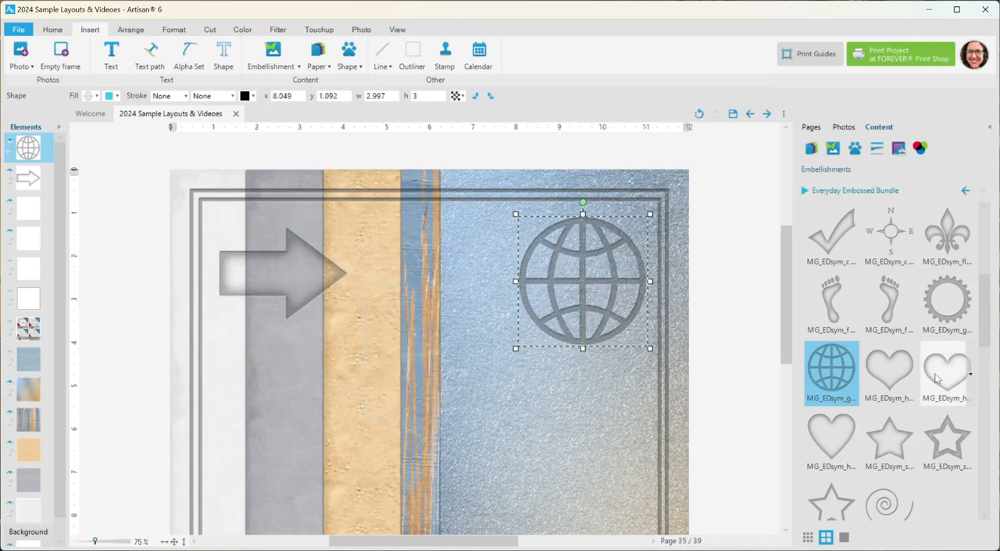
double_click(888, 506)
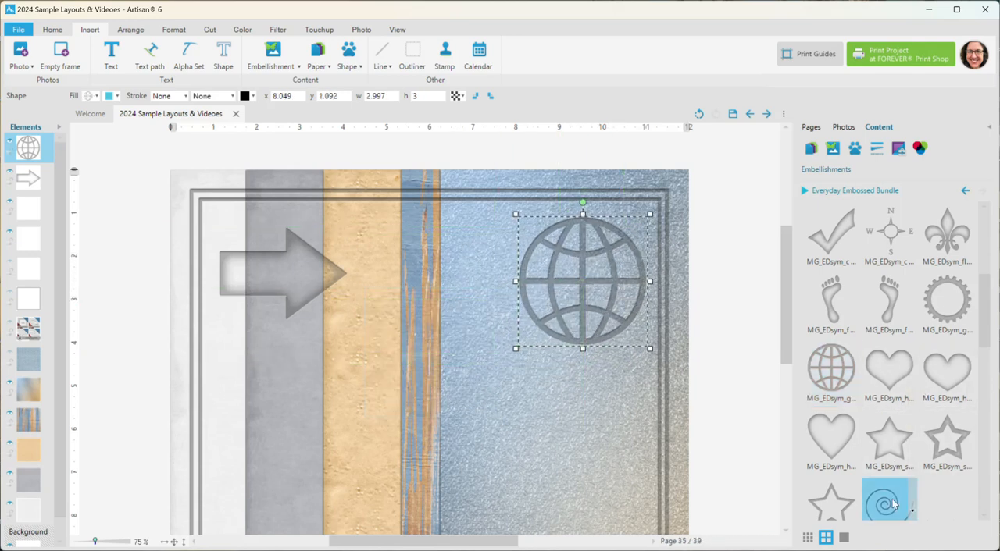
drag(449, 333, 535, 400)
Step: Add the thick outlined star below the arrow and the thin outlined star at about x 3.75, y 2.57
drag(946, 441, 423, 361)
drag(414, 327, 270, 365)
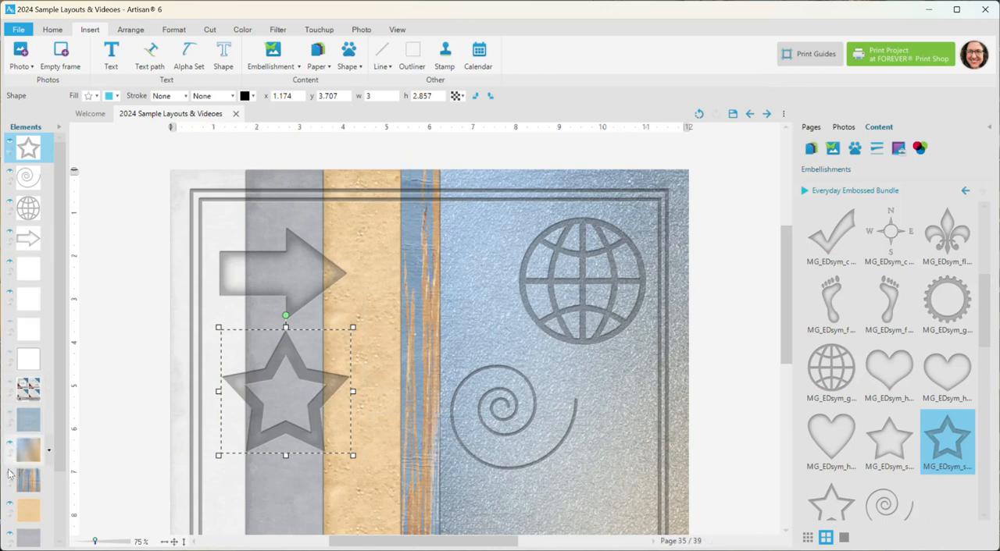
scroll(844, 484, down, 1)
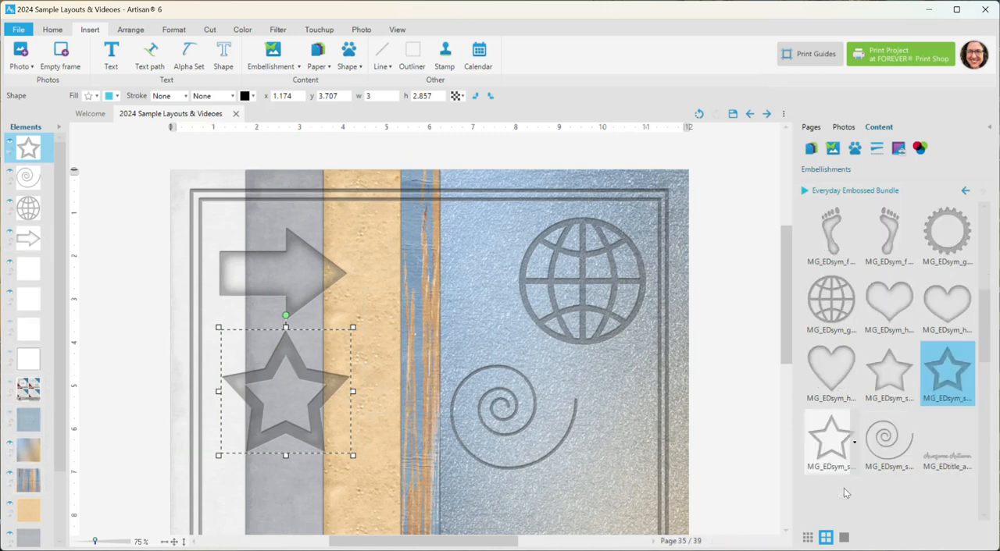
double_click(832, 449)
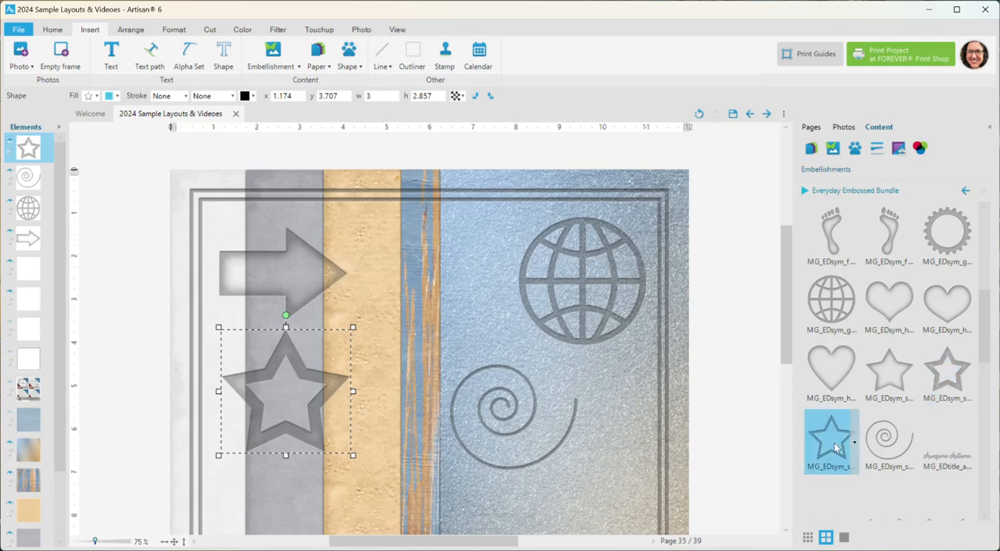
drag(410, 334, 379, 325)
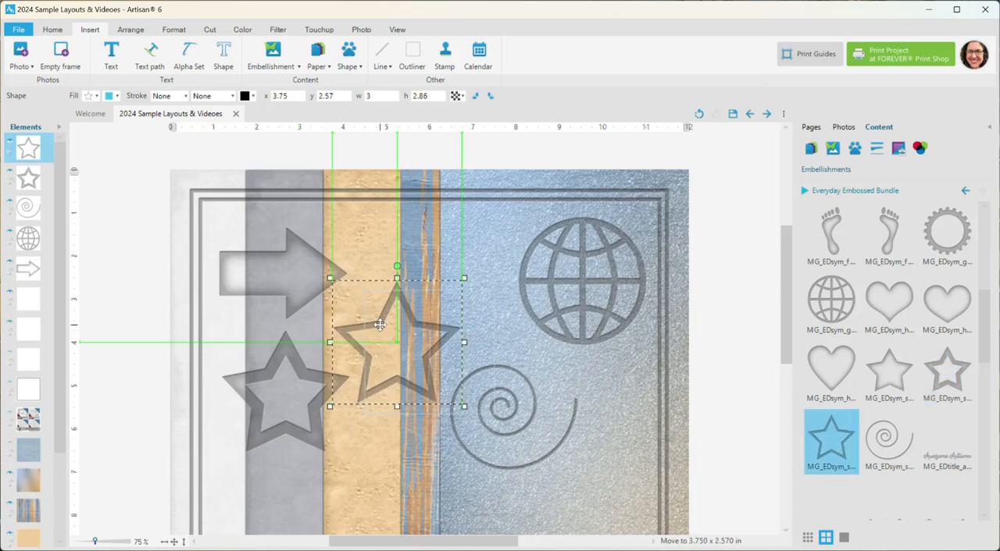
Step: Add the embossed Happy Birthday! title near the page's lower right corner at about x 5.62, y 10
scroll(379, 324, down, 3)
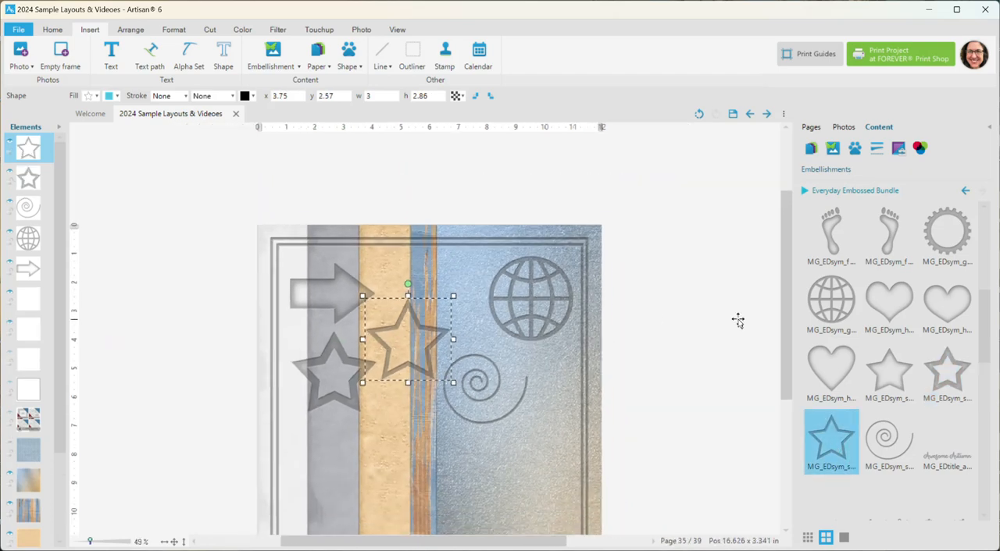
scroll(789, 340, down, 1)
scroll(897, 447, down, 3)
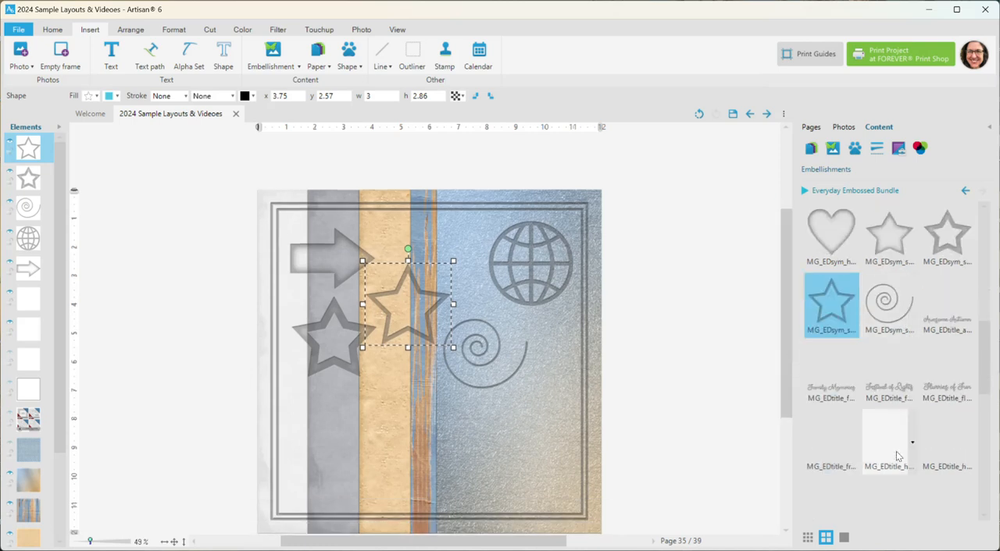
drag(901, 388, 499, 494)
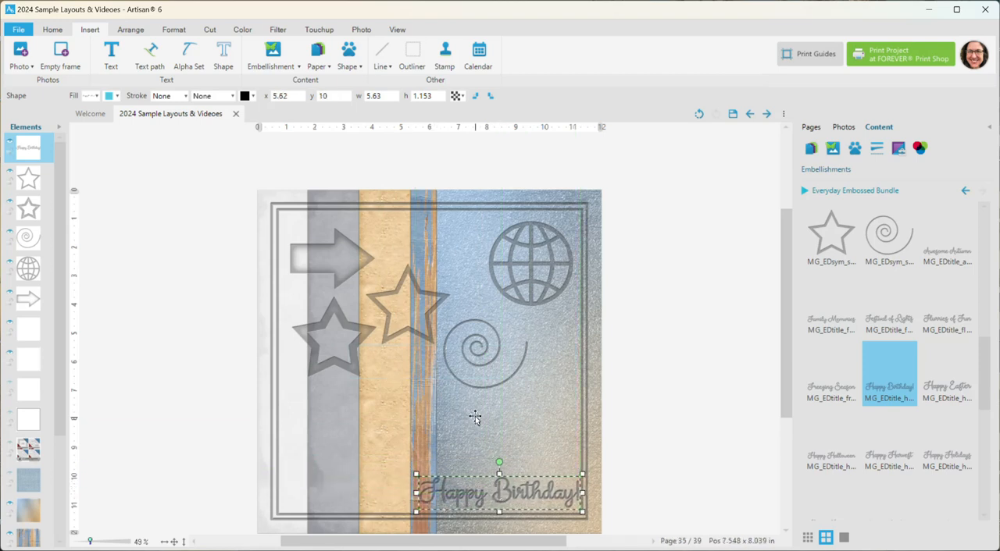
Step: Hide the blue metallic, painted wood, sand and gray papers, keeping only the white textured paper behind the embossed elements
click(446, 409)
drag(64, 383, 83, 498)
click(10, 363)
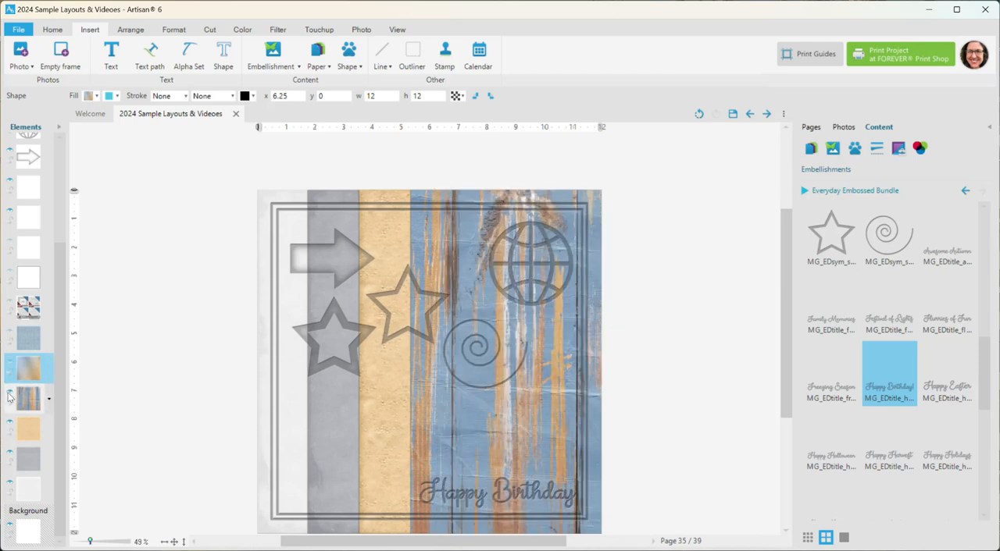
click(10, 391)
click(9, 422)
click(10, 454)
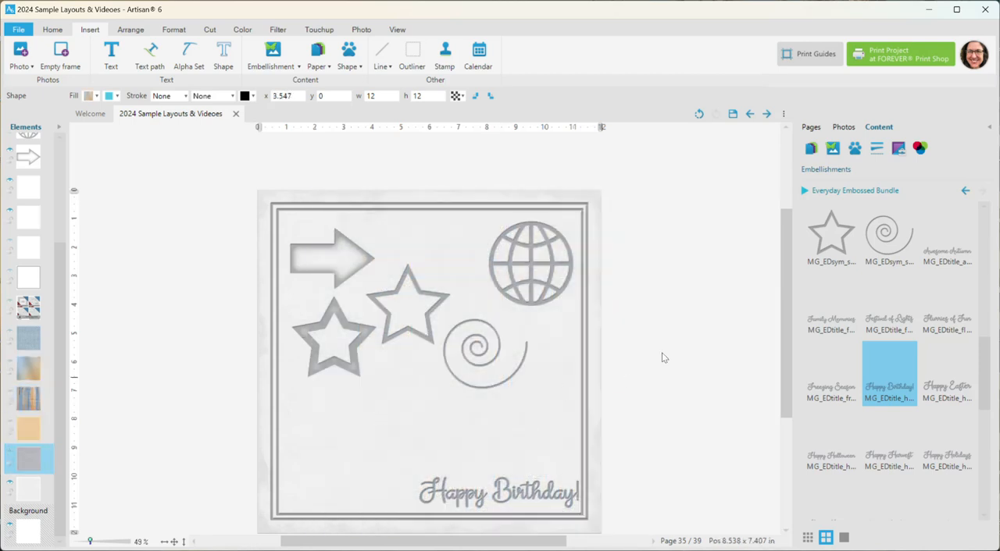
Step: Add the embossed Lazy Days title above Happy Birthday! and the Life's a Beach! title above that at about x 5.064, y 7.466
drag(787, 342, 787, 359)
scroll(592, 461, up, 2)
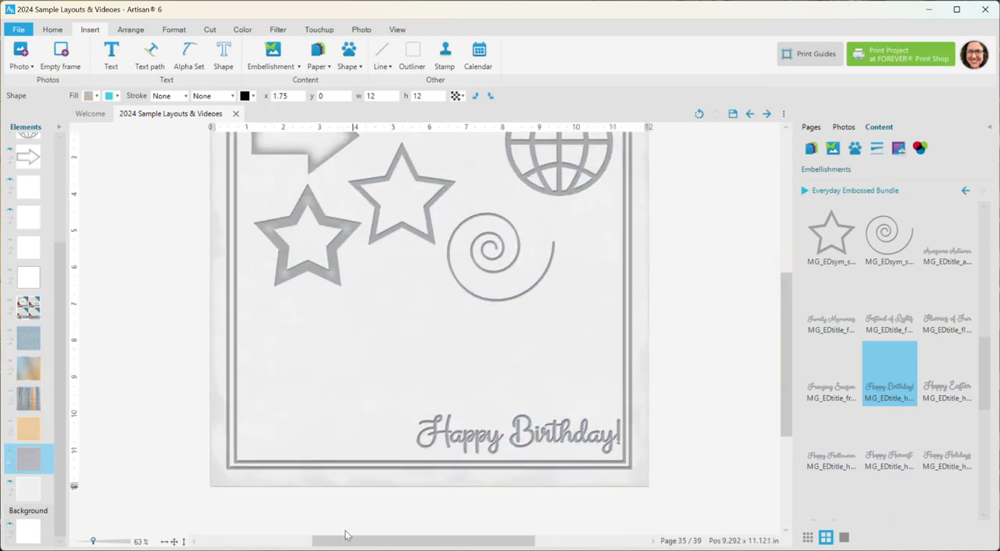
click(165, 541)
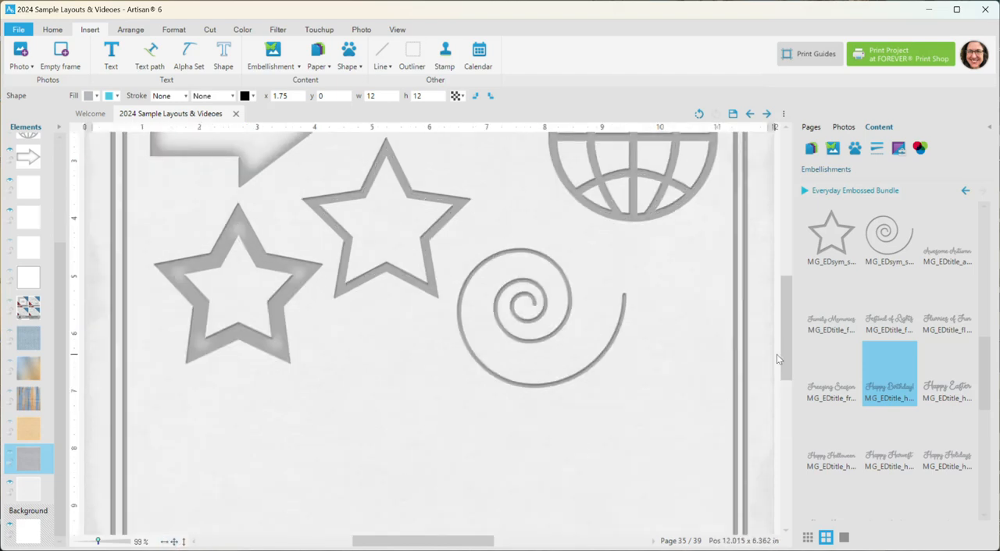
drag(785, 355, 804, 416)
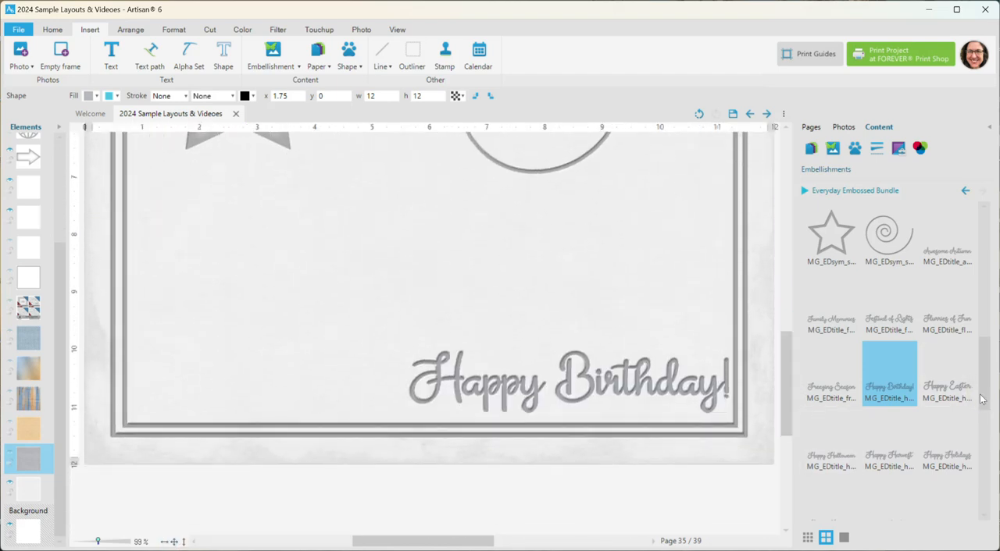
drag(984, 398, 992, 451)
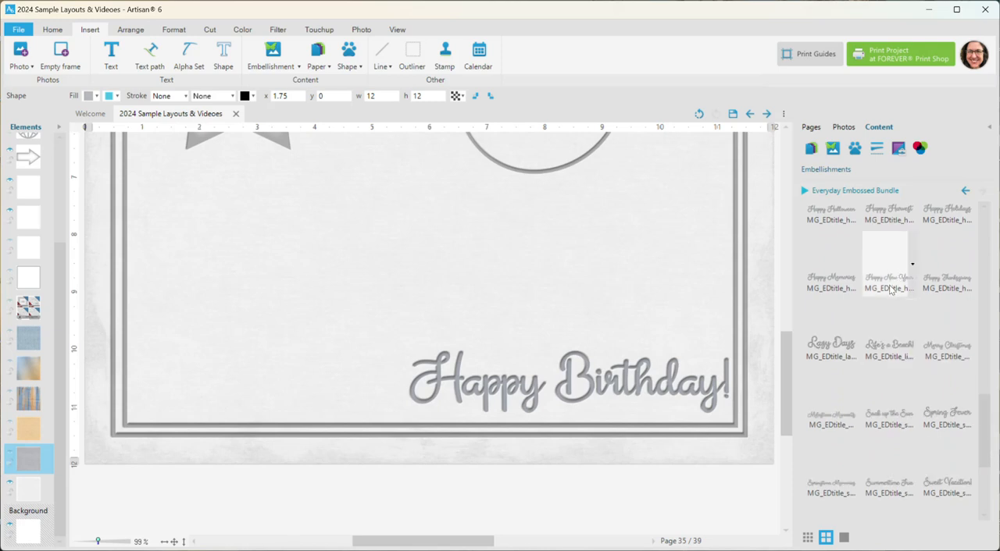
double_click(847, 344)
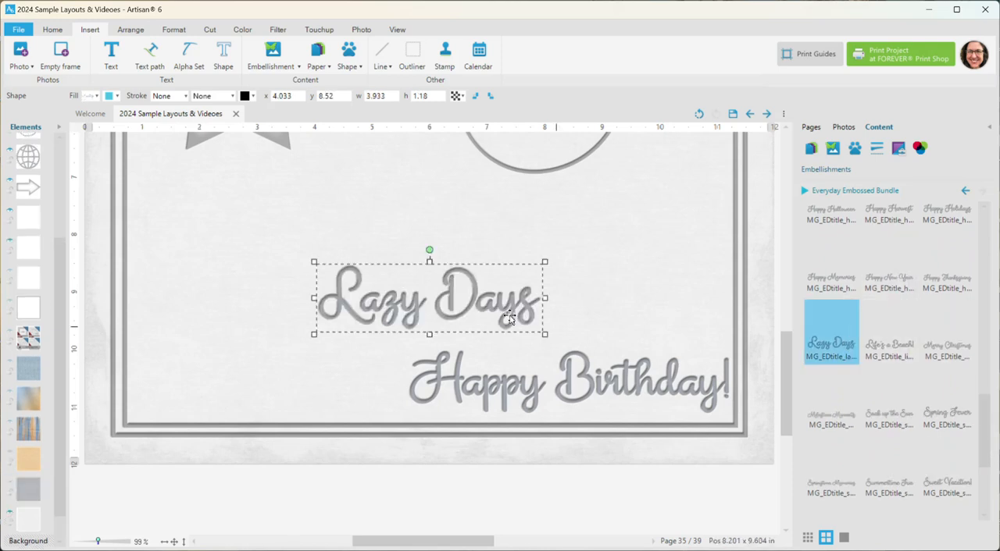
double_click(892, 349)
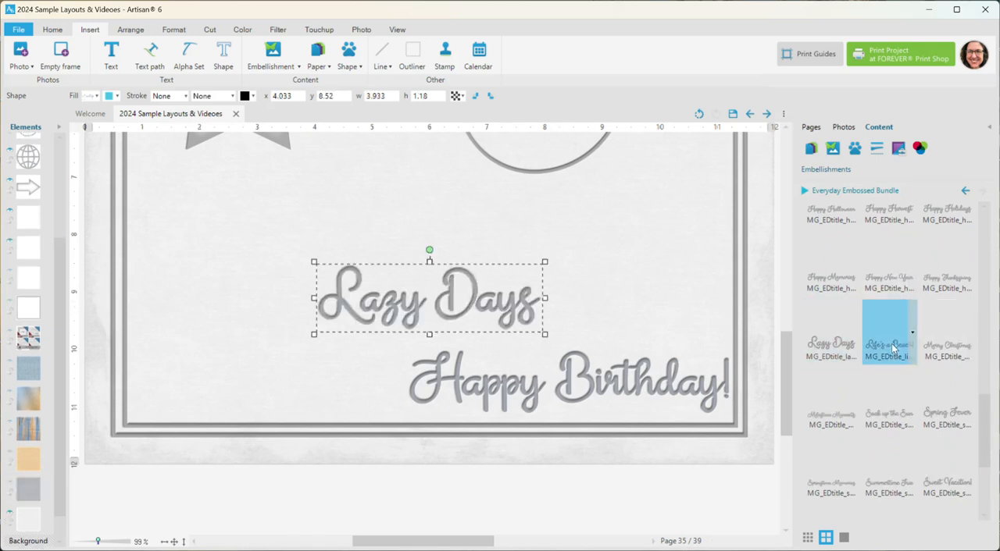
drag(477, 293, 569, 231)
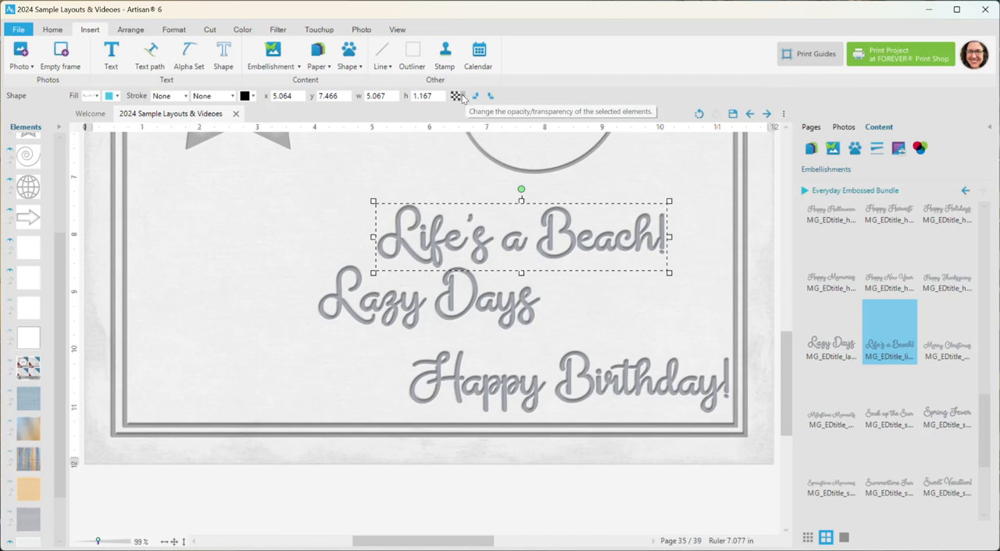
Step: Try an opacity of 56 on the Life's a Beach! title and set it back to 100
click(462, 97)
click(499, 111)
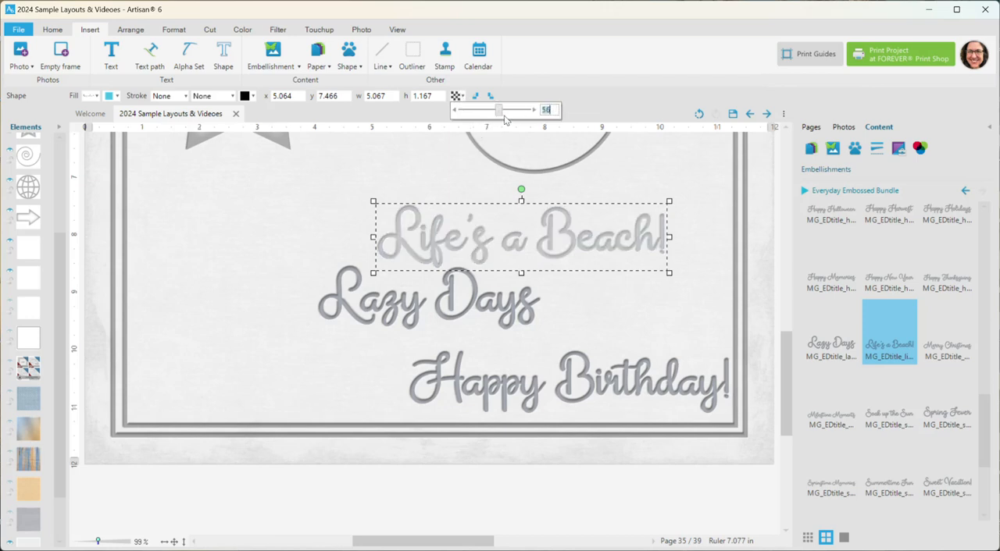
drag(499, 117, 546, 115)
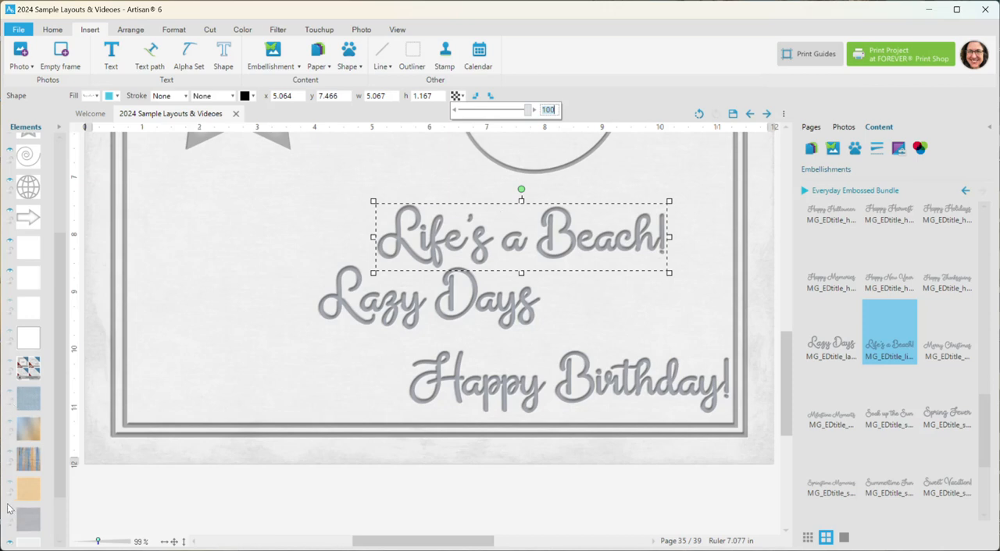
Step: Make the blue metallic paper visible behind the titles again and shift it to x 6.5
double_click(13, 431)
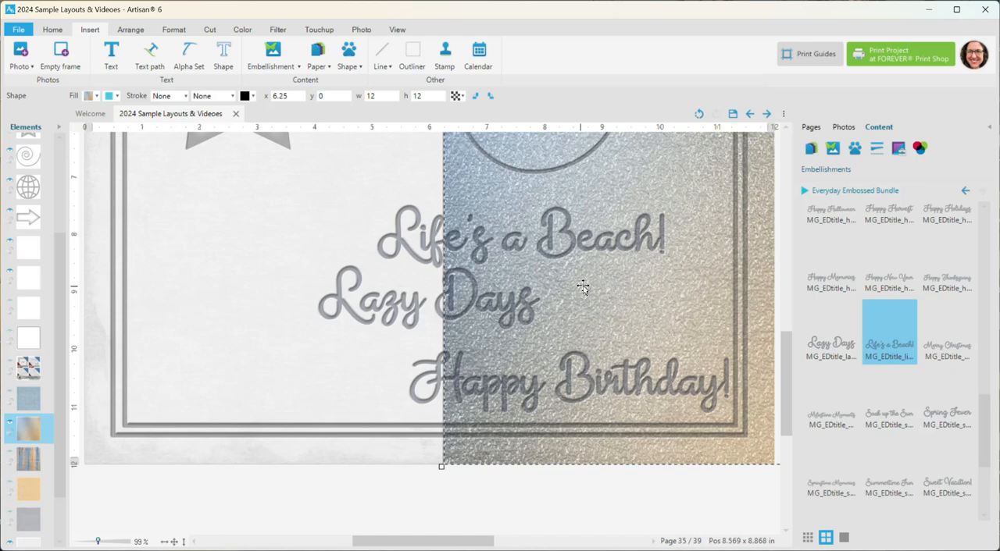
drag(571, 286, 597, 285)
Step: Move the Life's a Beach! title to about x 3.433, y 6.983, spanning the white and blue metallic papers
scroll(449, 263, up, 5)
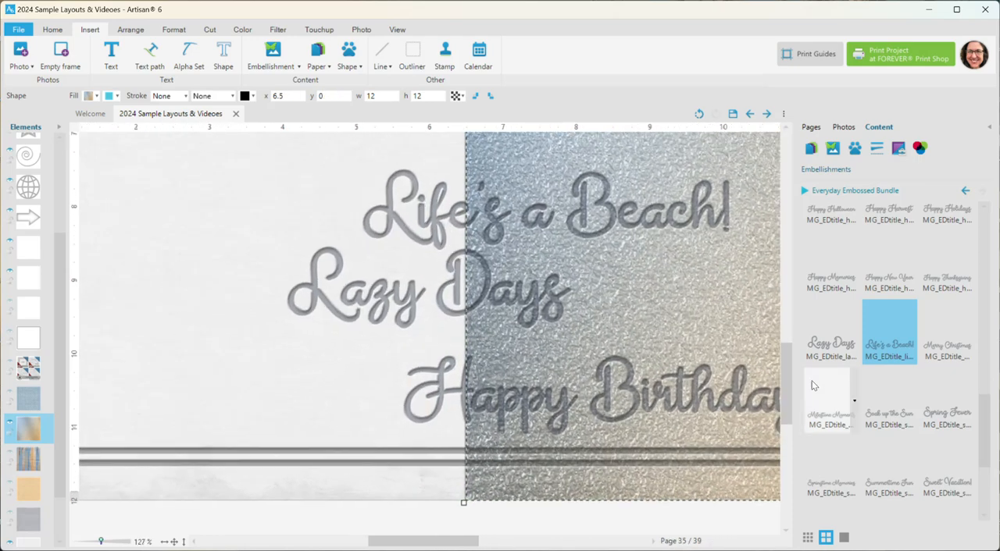
scroll(785, 387, up, 5)
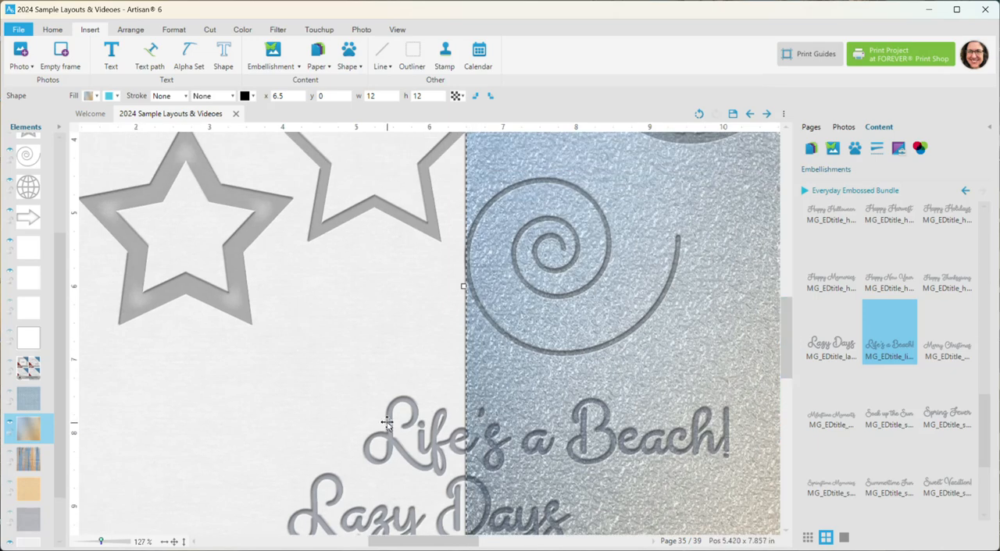
drag(381, 419, 258, 382)
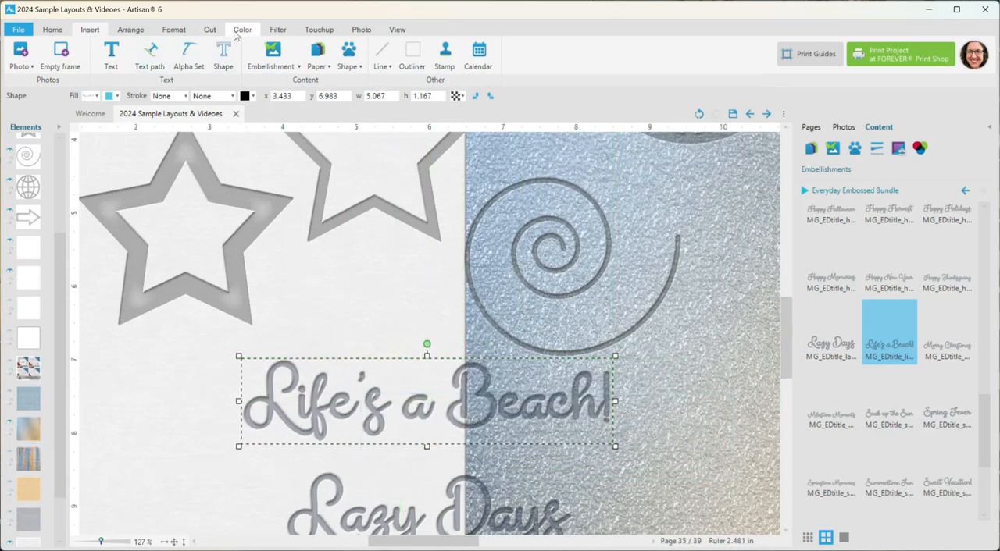
Step: Try the tan recent color as the hue of the Life's a Beach! title
click(241, 31)
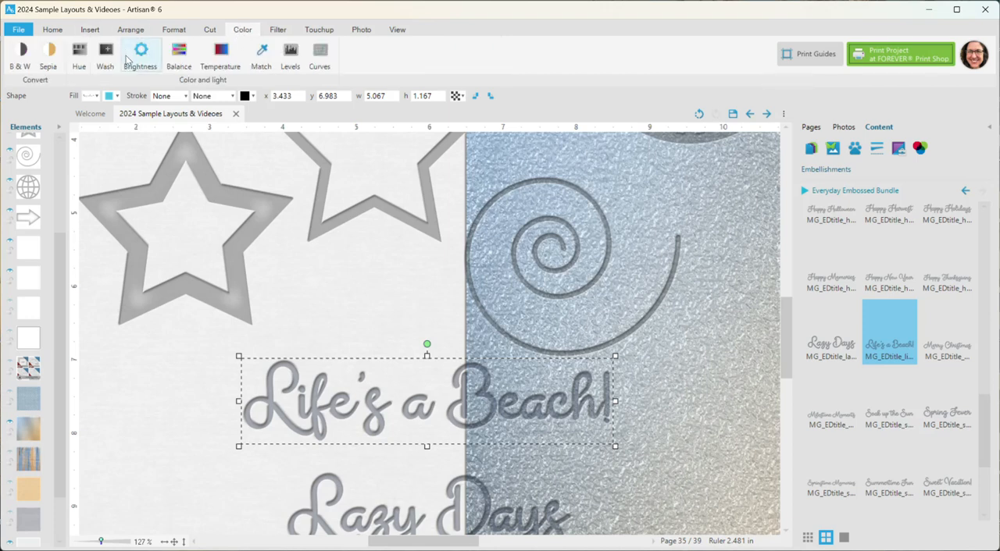
click(79, 54)
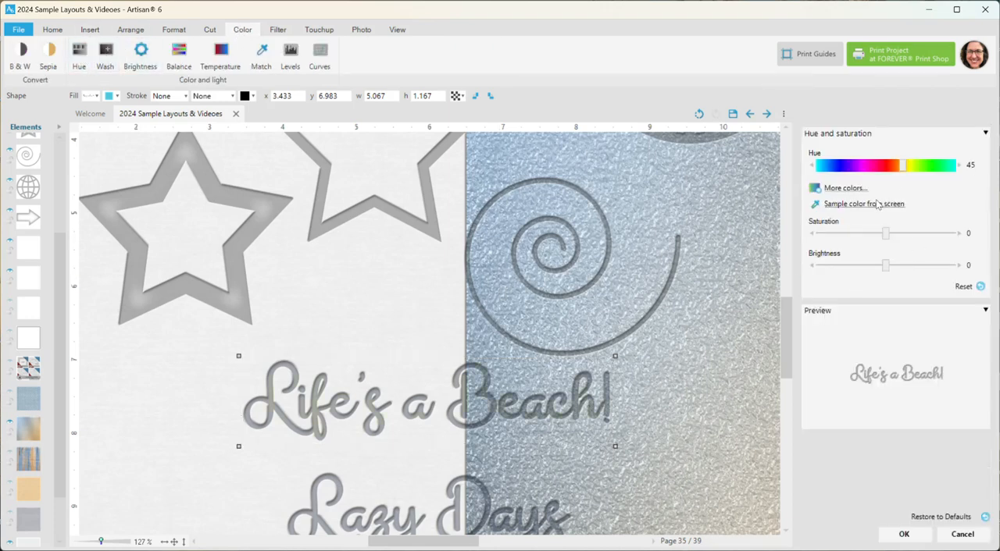
click(845, 188)
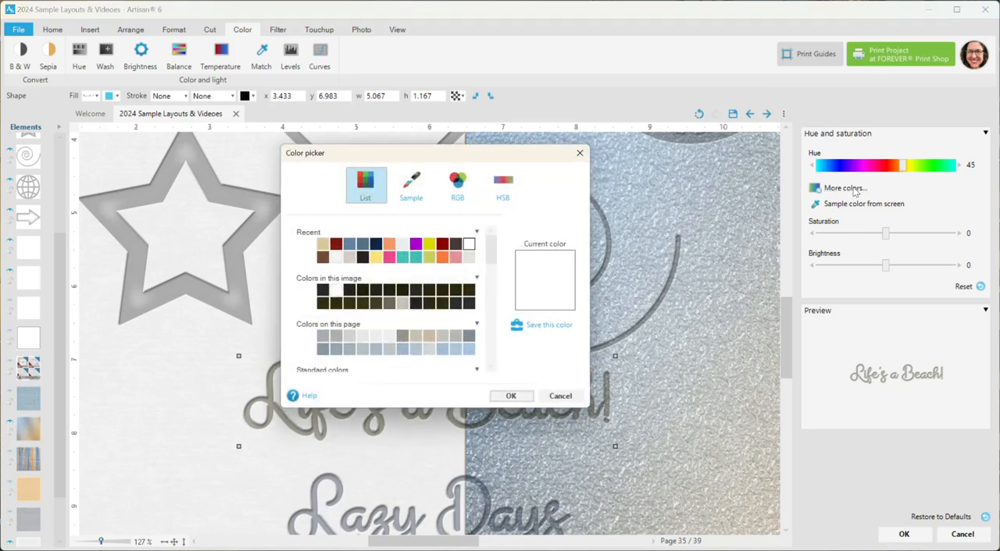
click(324, 244)
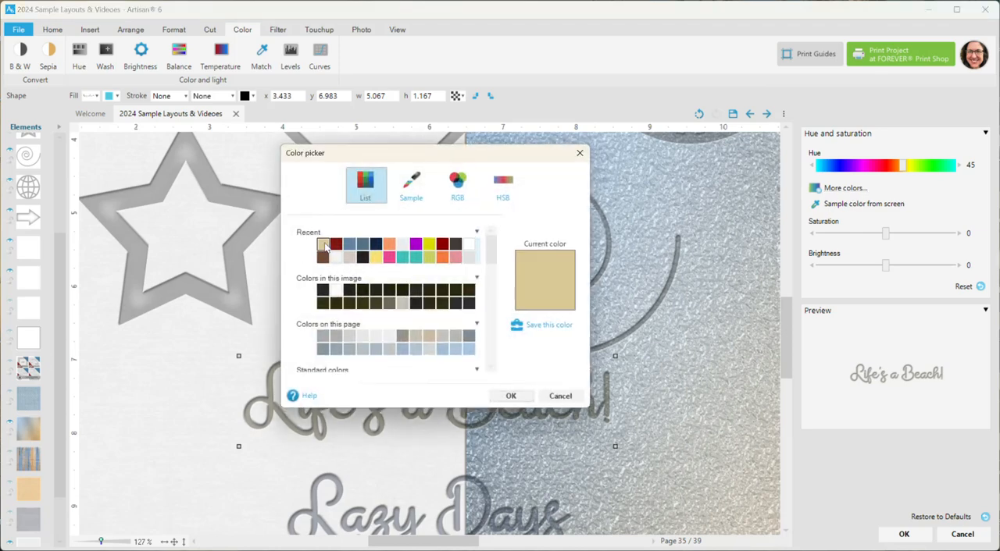
click(510, 396)
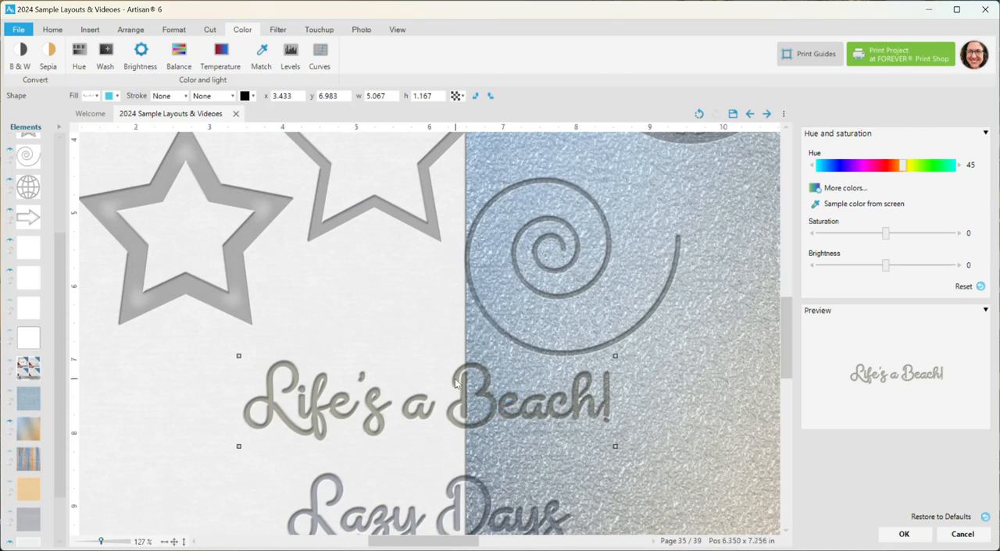
Step: Try the slate blue and brown recent colors as the Life's a Beach! title's hue, and discard the hue changes
scroll(788, 372, down, 3)
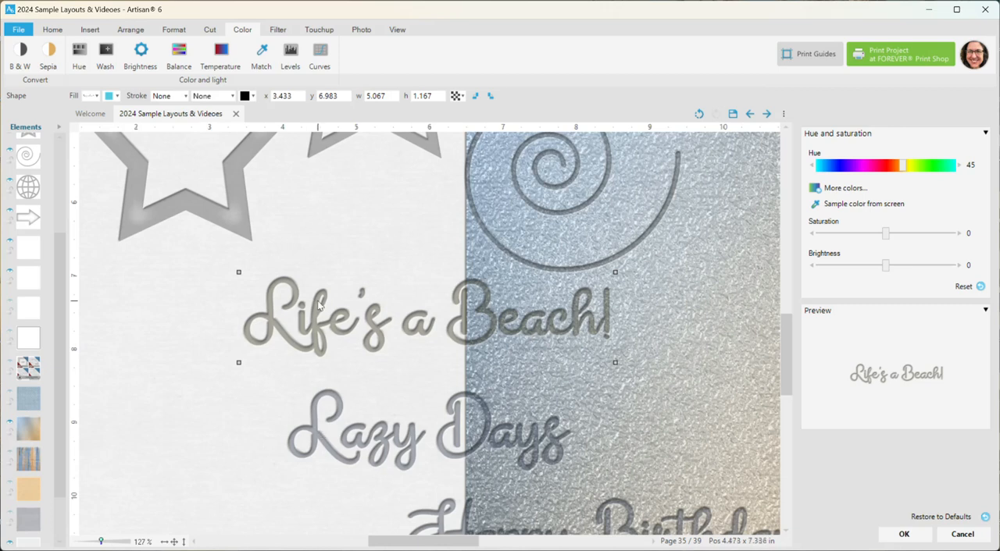
click(846, 189)
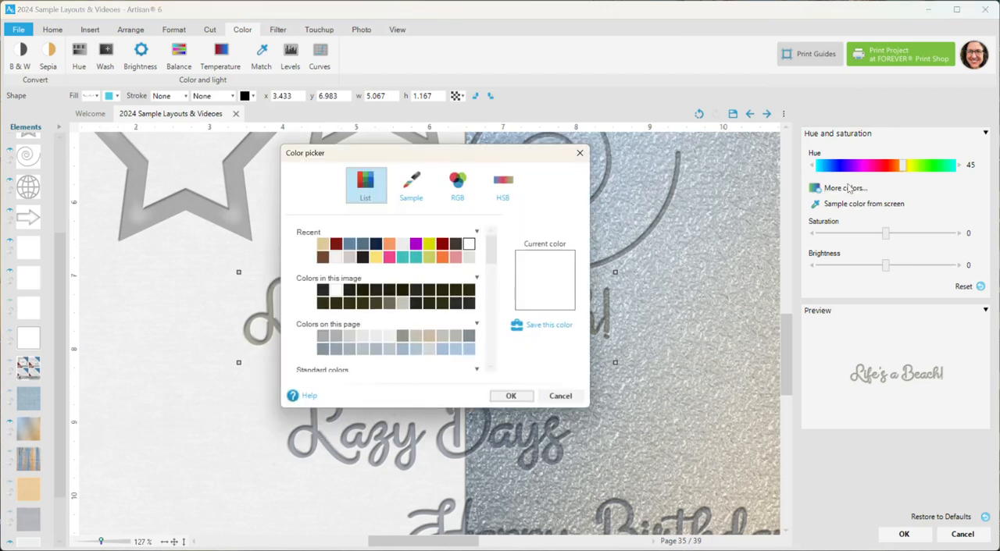
click(351, 244)
click(510, 395)
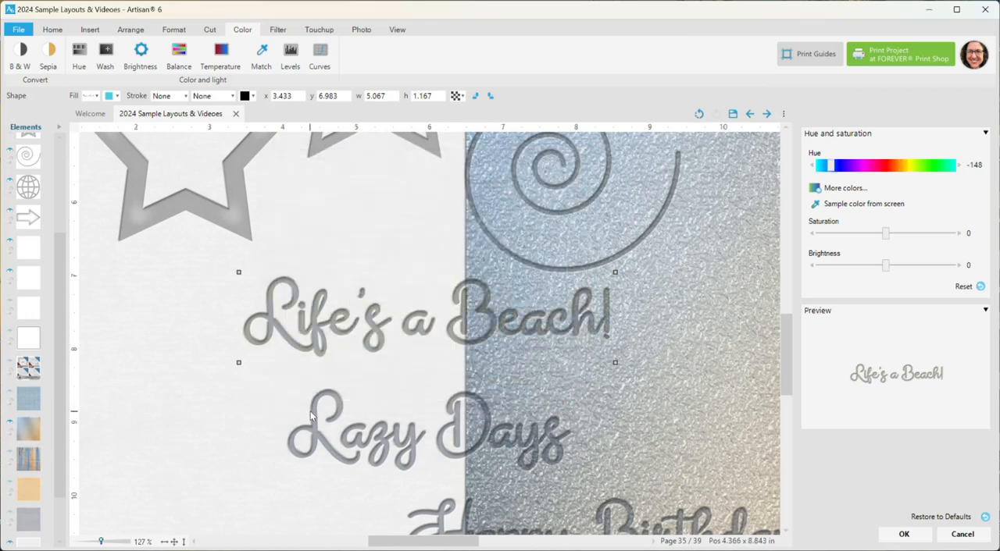
click(845, 189)
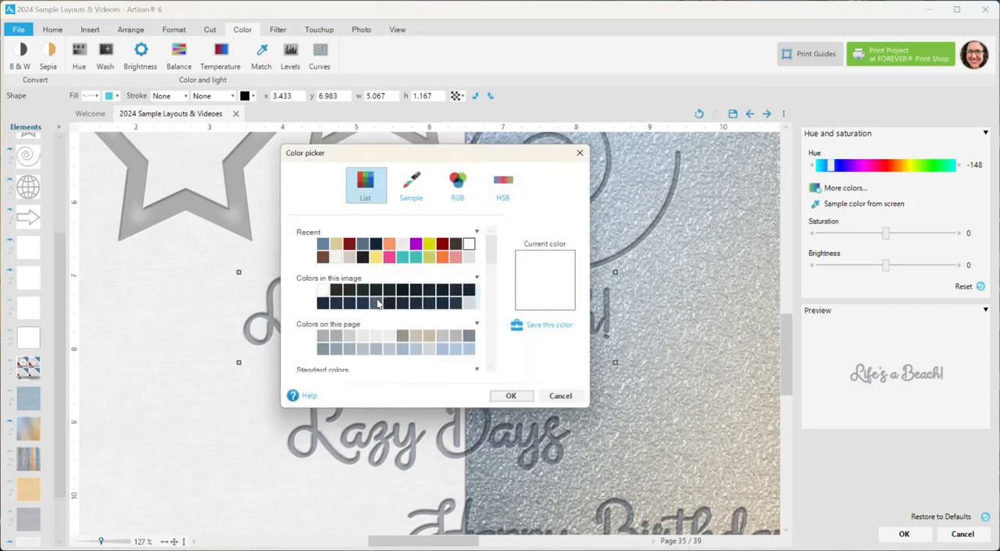
click(322, 258)
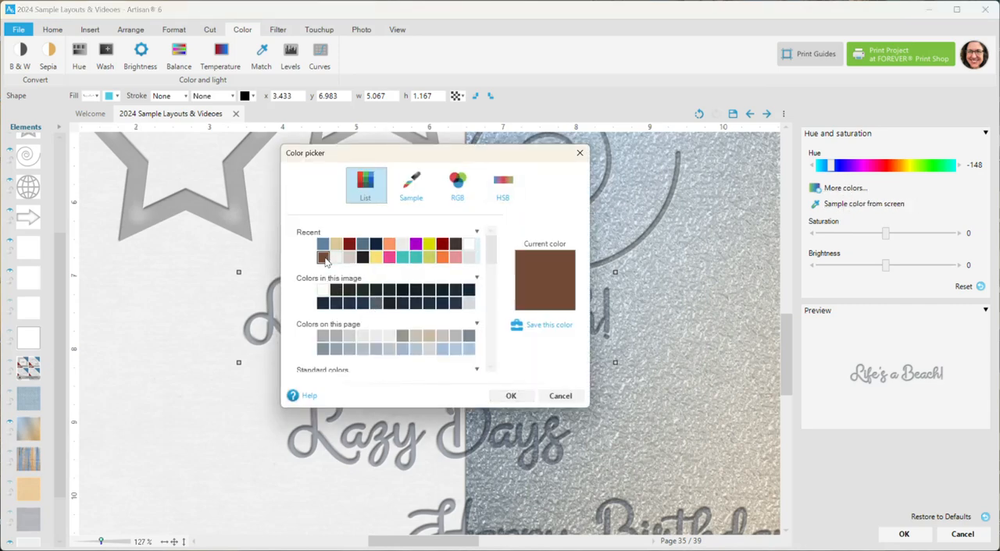
click(509, 396)
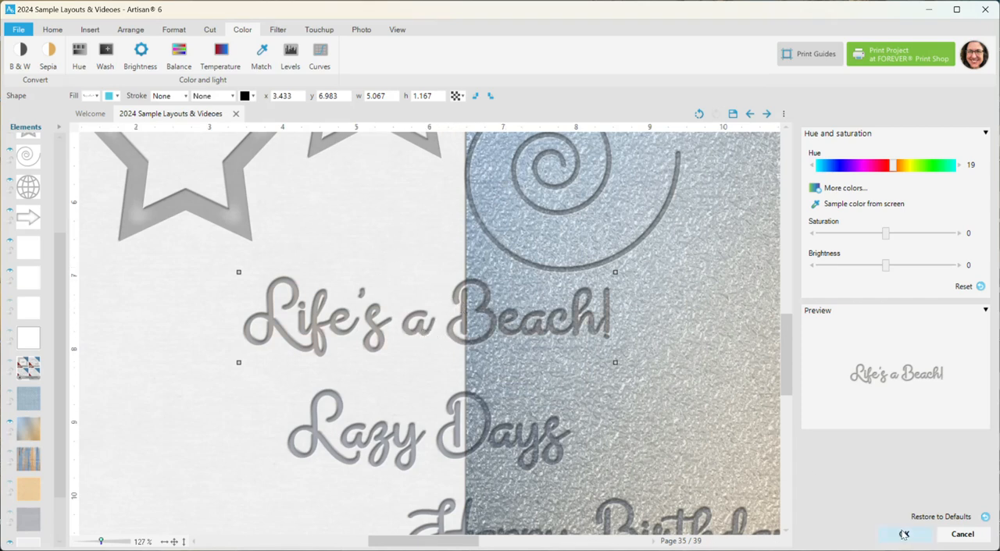
click(960, 535)
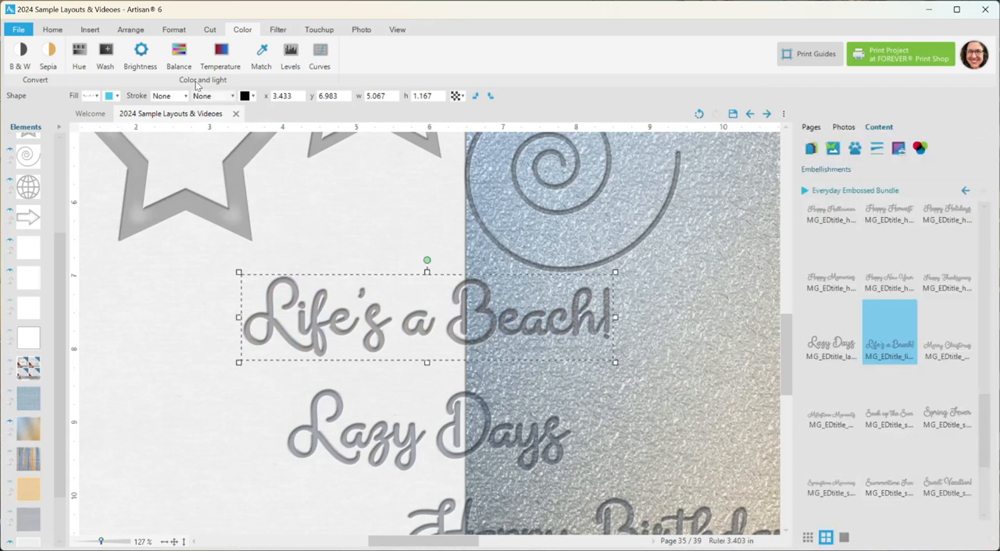
Step: Try a color wash in pale beige on the Life's a Beach! title, inspect the lettering up close and discard the wash
click(109, 58)
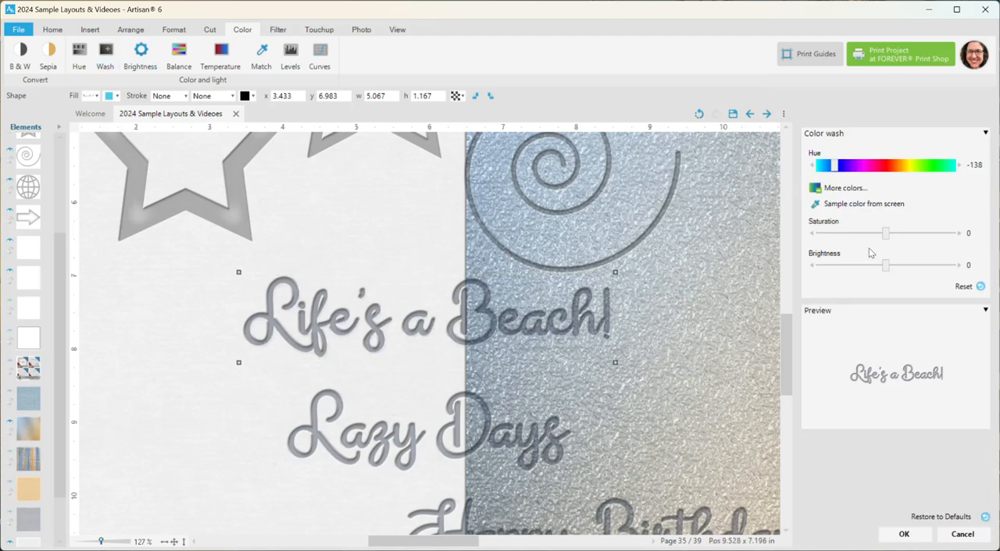
click(837, 188)
click(350, 258)
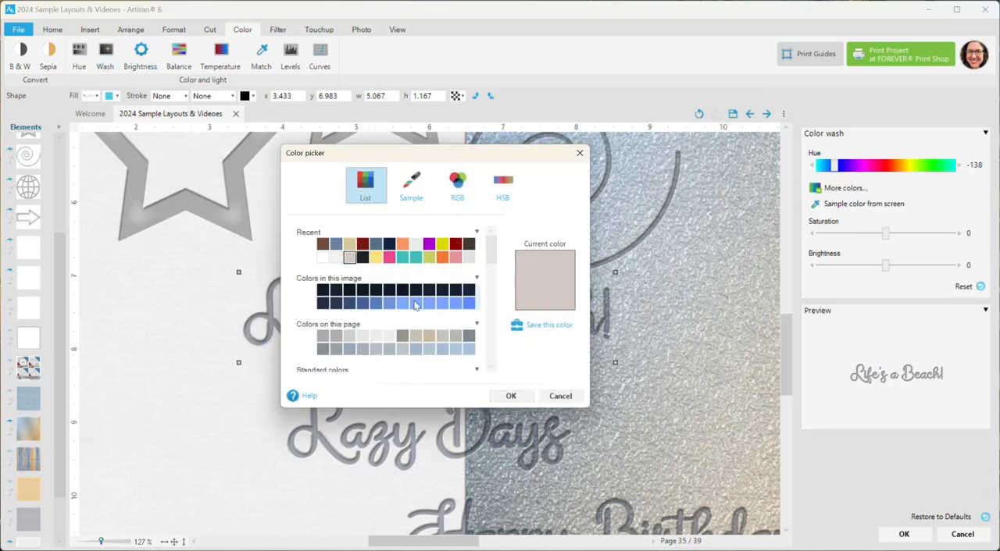
click(509, 396)
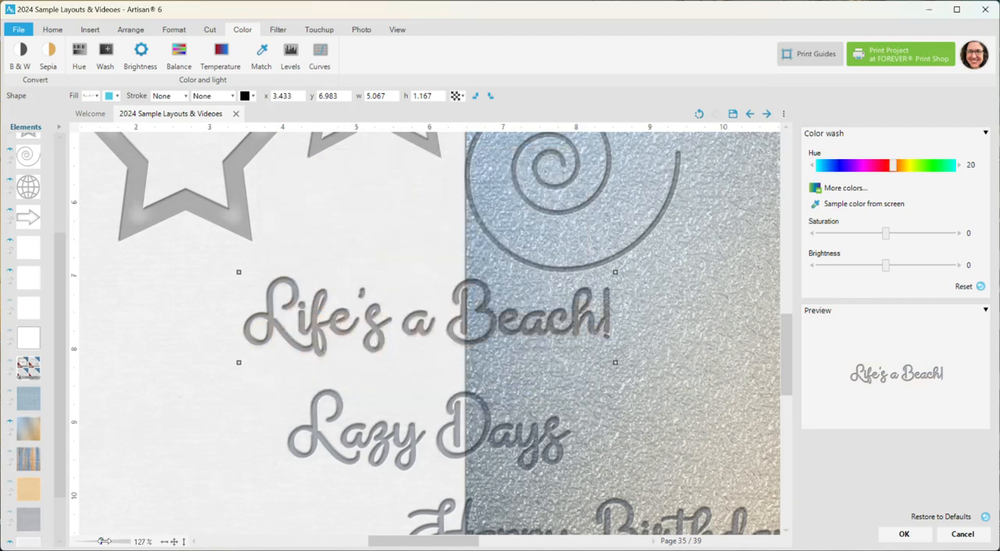
drag(102, 540, 113, 541)
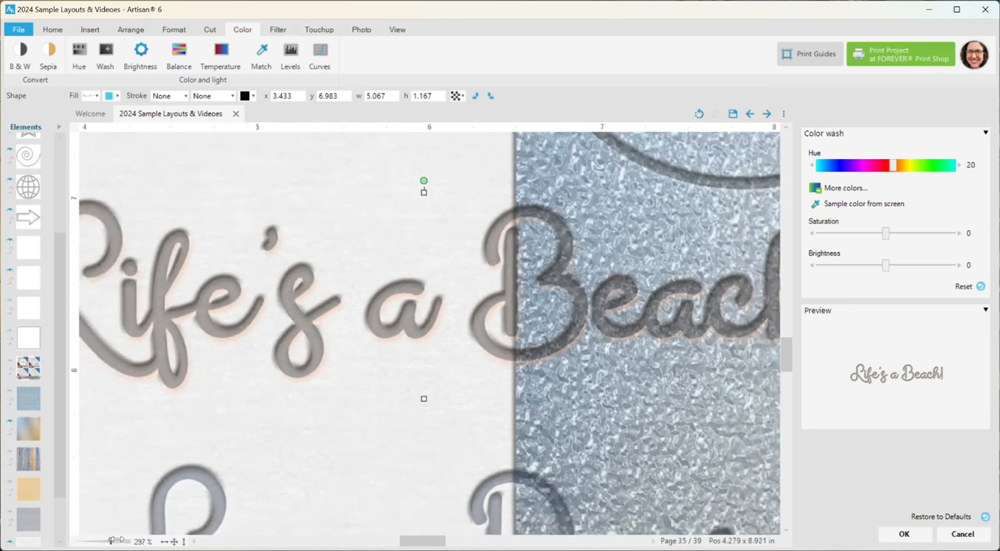
drag(116, 540, 101, 540)
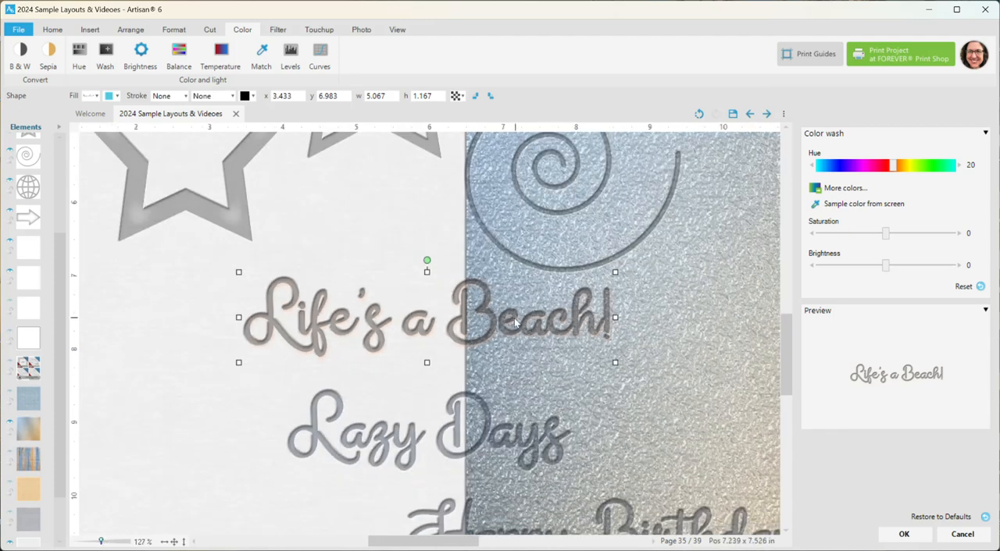
click(962, 535)
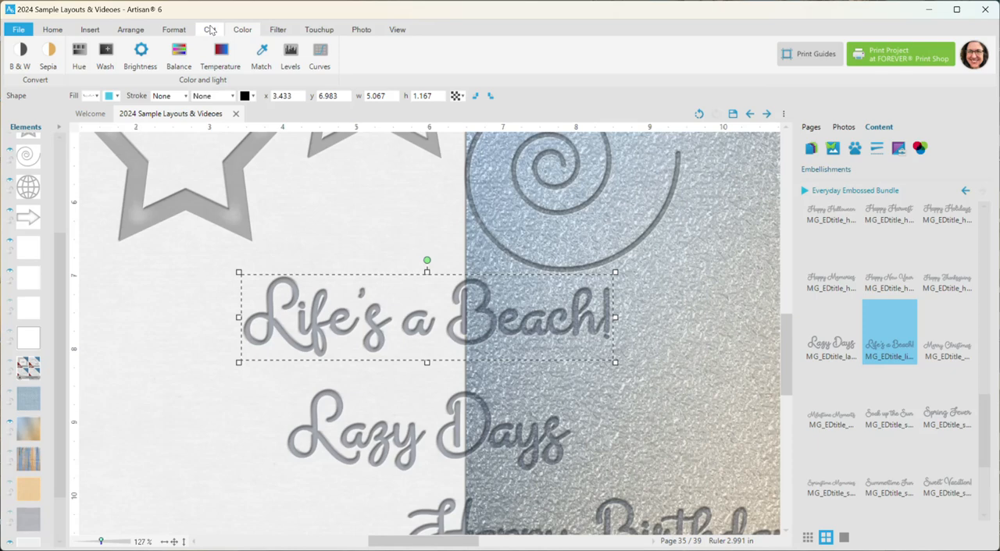
Step: Try slate blue, teal, brown and near-black fill colors on the Life's a Beach! title and discard the fill change
click(173, 29)
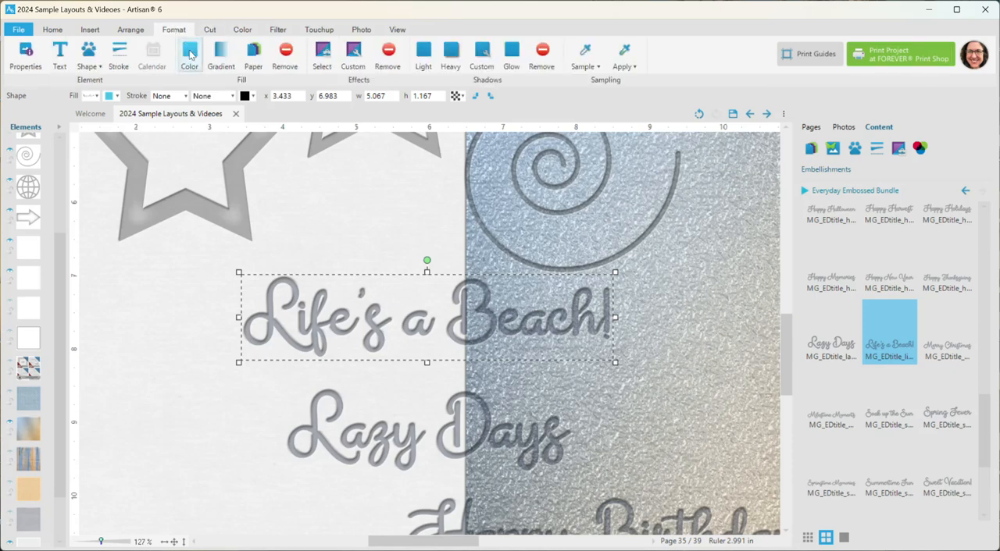
click(190, 53)
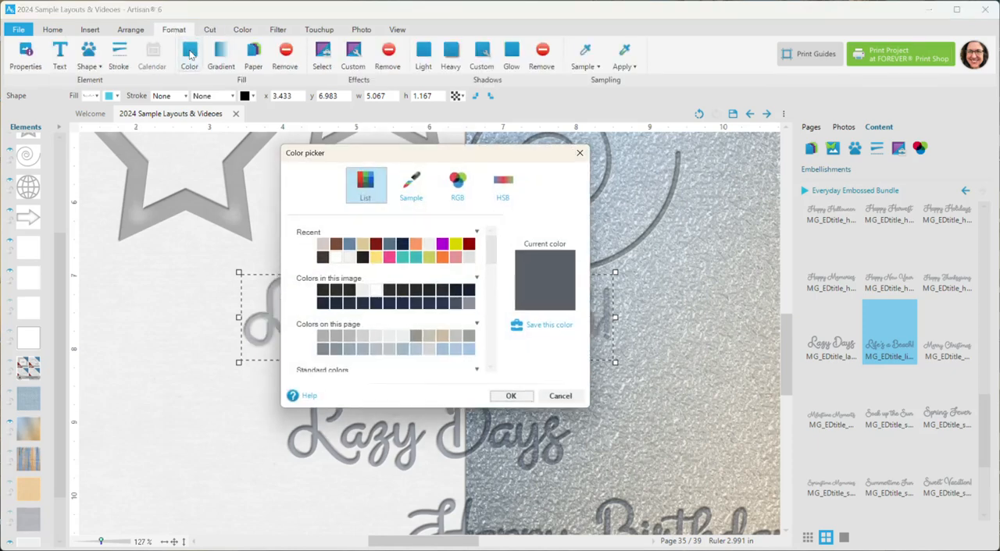
click(349, 245)
drag(367, 160, 773, 188)
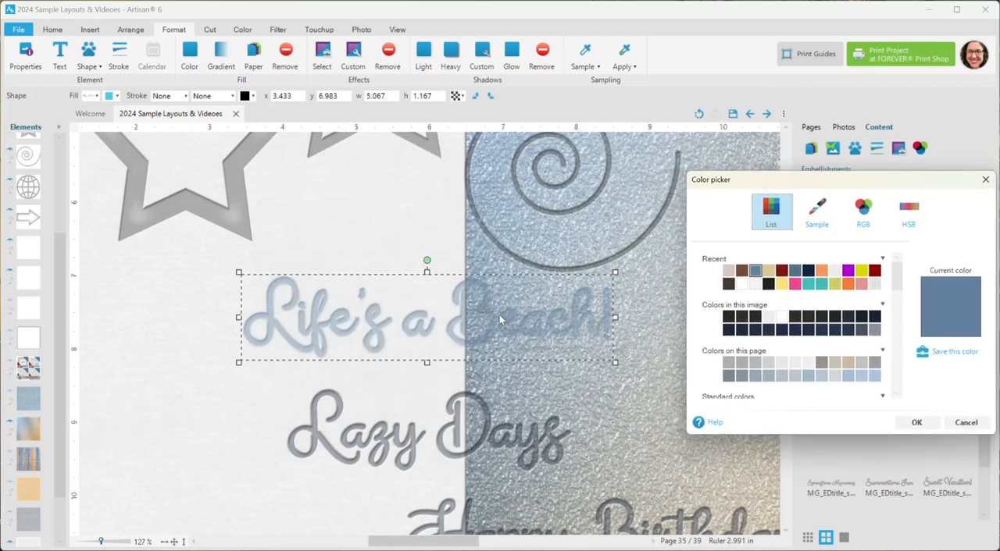
click(808, 284)
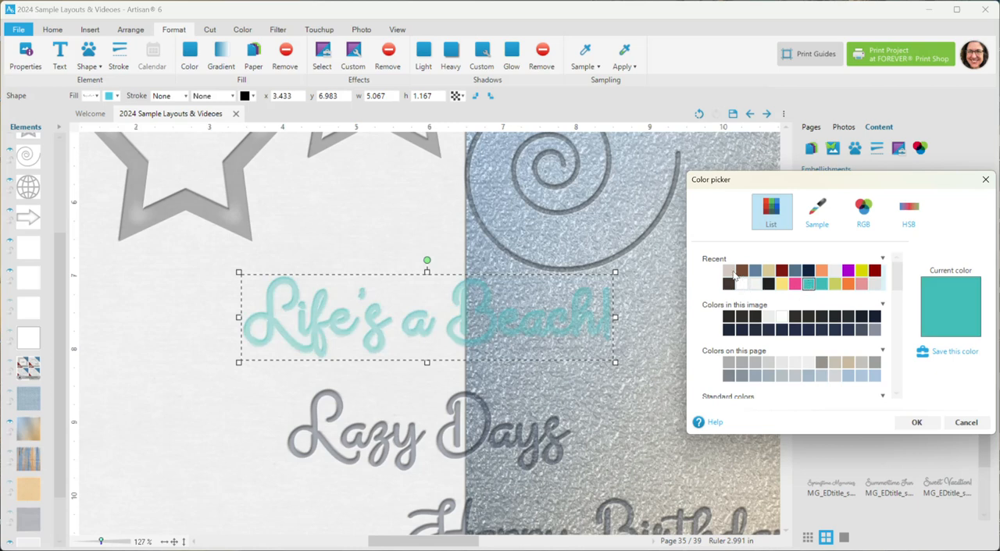
click(742, 271)
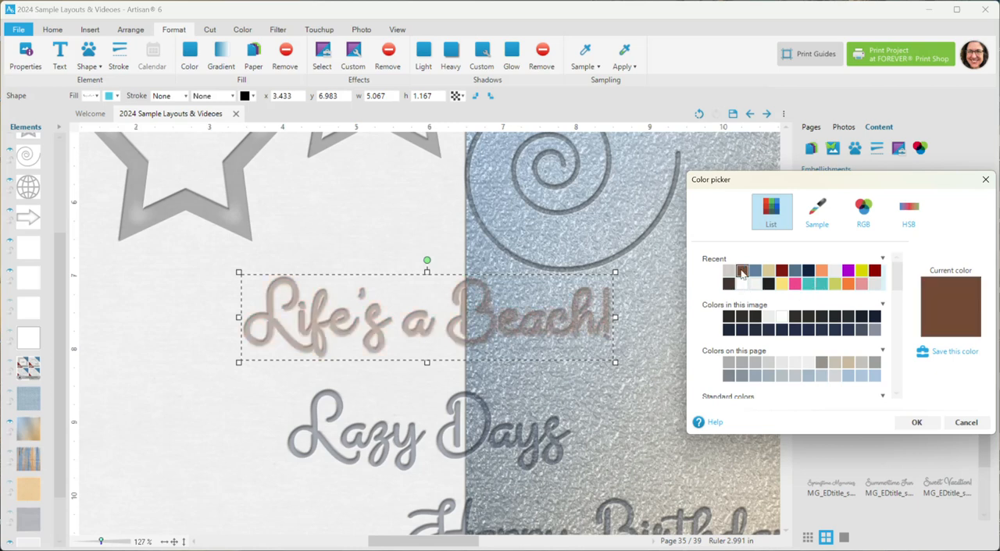
click(728, 317)
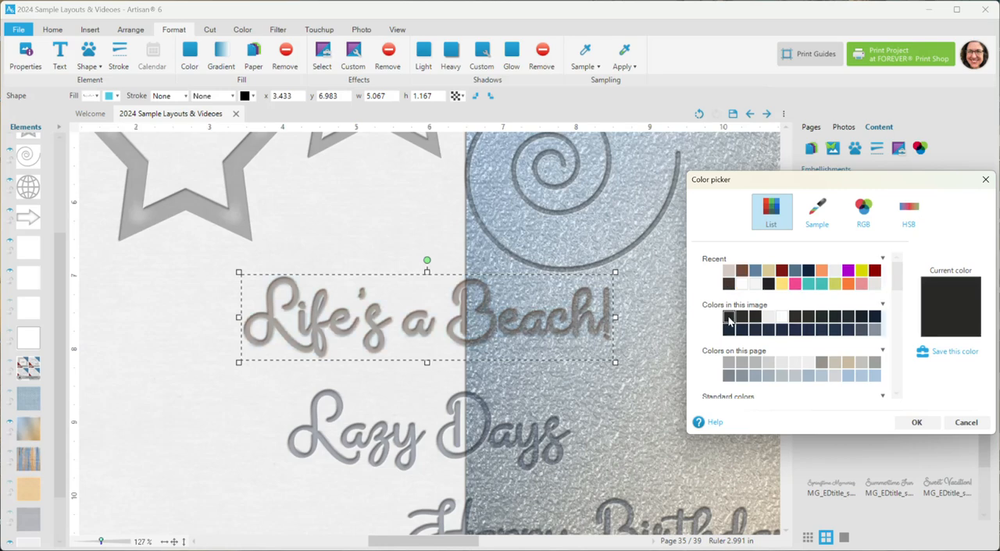
click(965, 422)
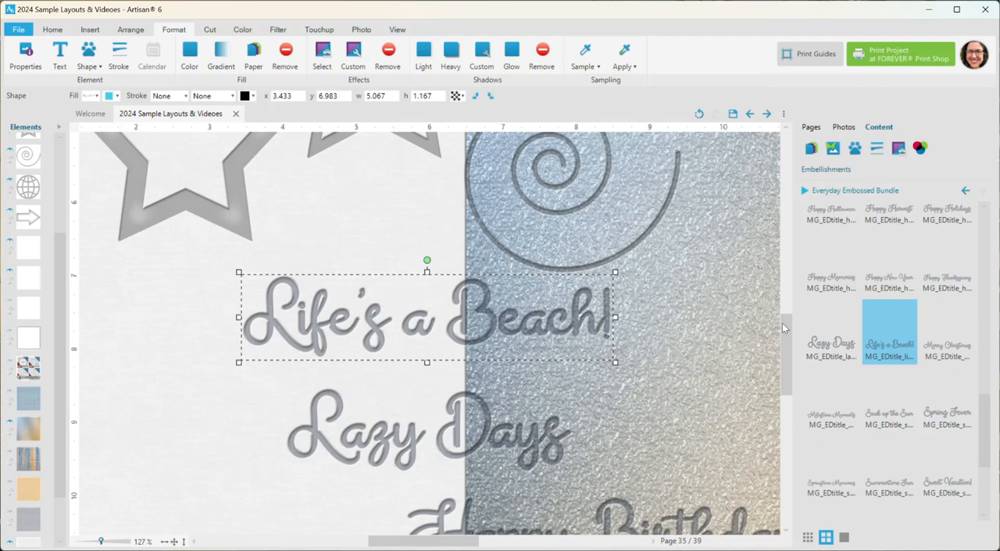
Step: Open page 36 and examine the embossed heart border around the wedding layout from its upper to its lower edge
drag(787, 329, 798, 302)
scroll(329, 297, down, 5)
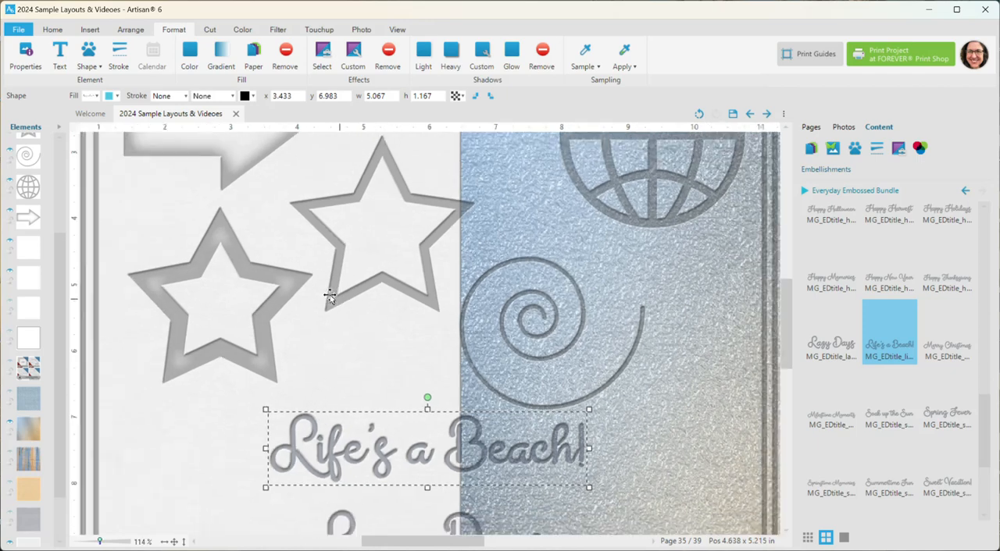
scroll(329, 296, down, 1)
click(811, 127)
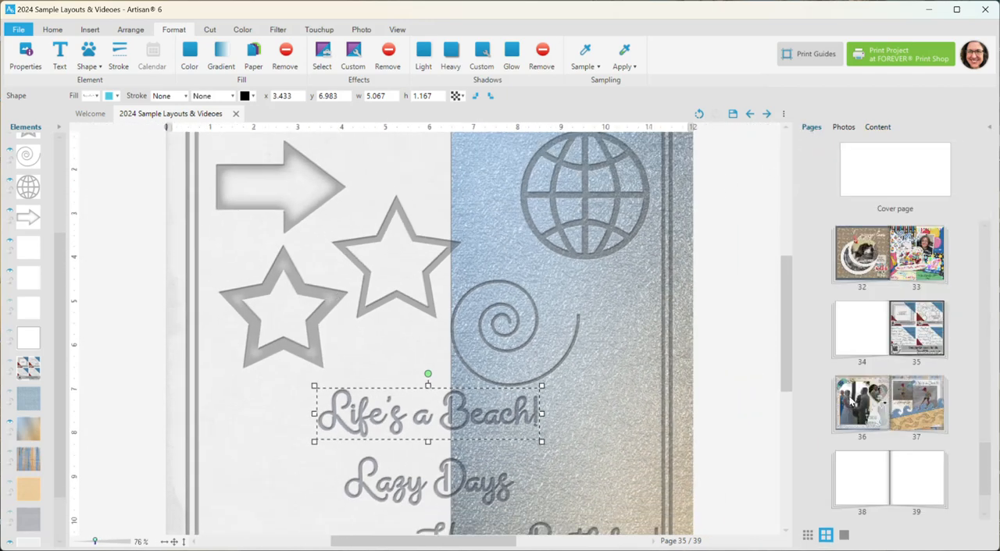
click(852, 400)
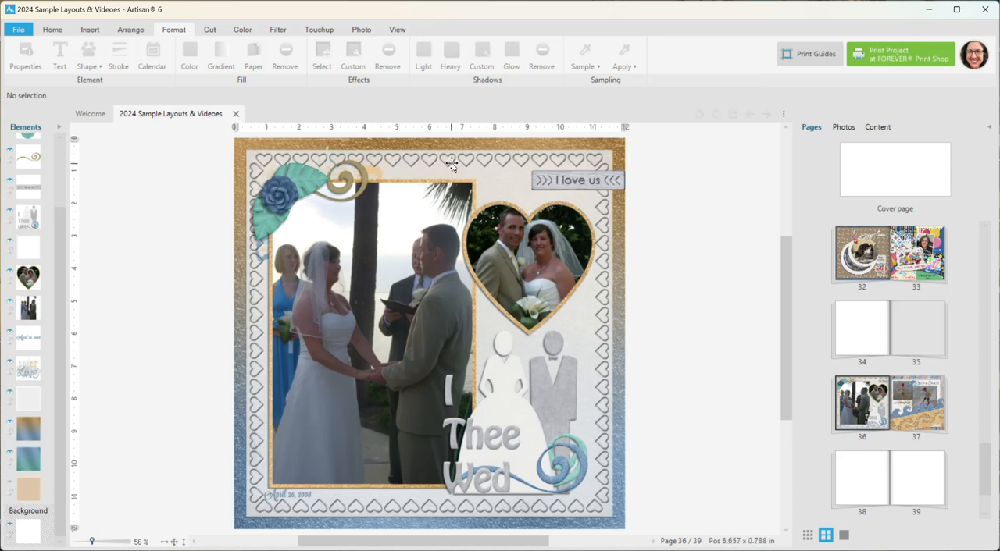
drag(785, 290, 787, 260)
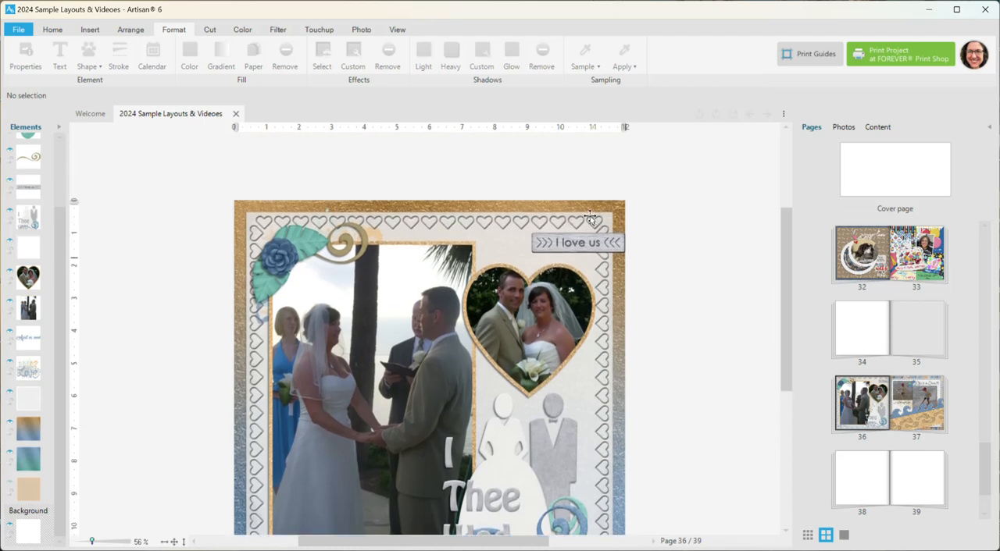
scroll(584, 216, up, 4)
scroll(475, 335, up, 3)
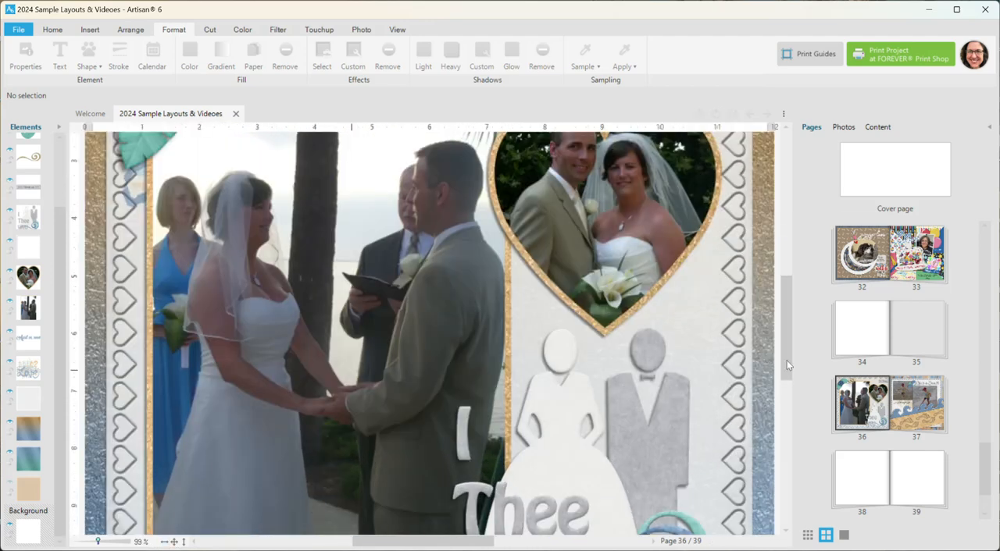
drag(790, 341, 785, 272)
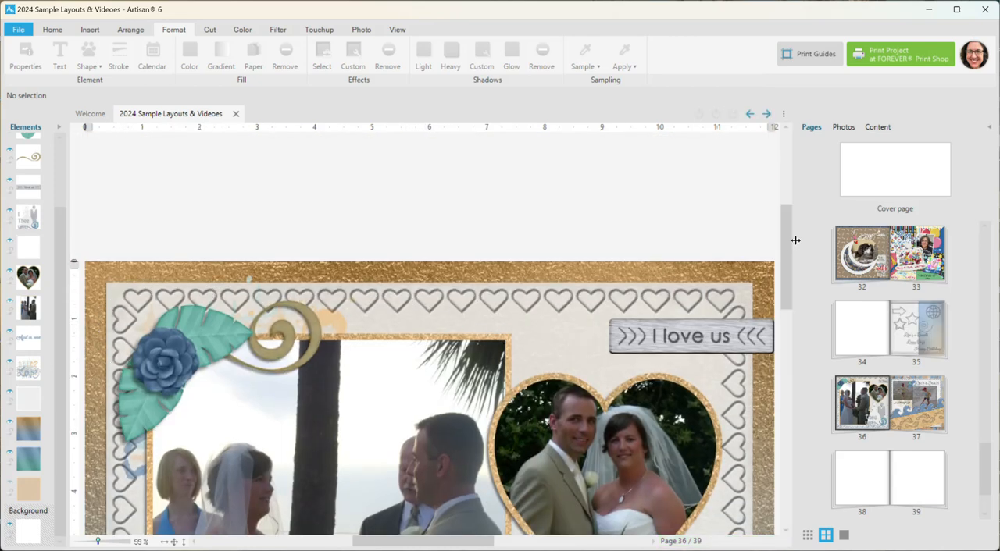
drag(785, 242, 777, 375)
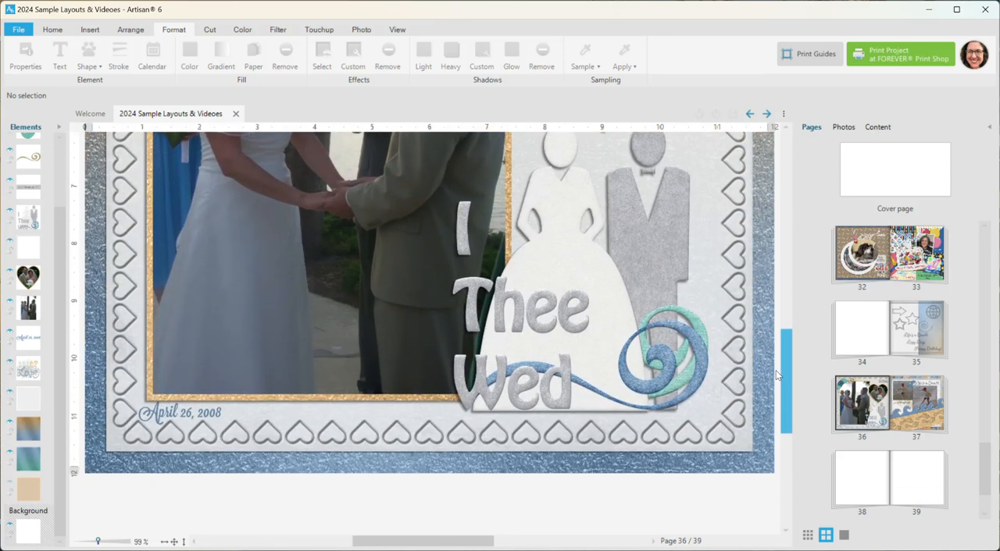
Step: On page 37, move the caption under the smaller beach photo slightly up to y 5.5 and show the Everyday Embossed Bundle embellishments
click(909, 404)
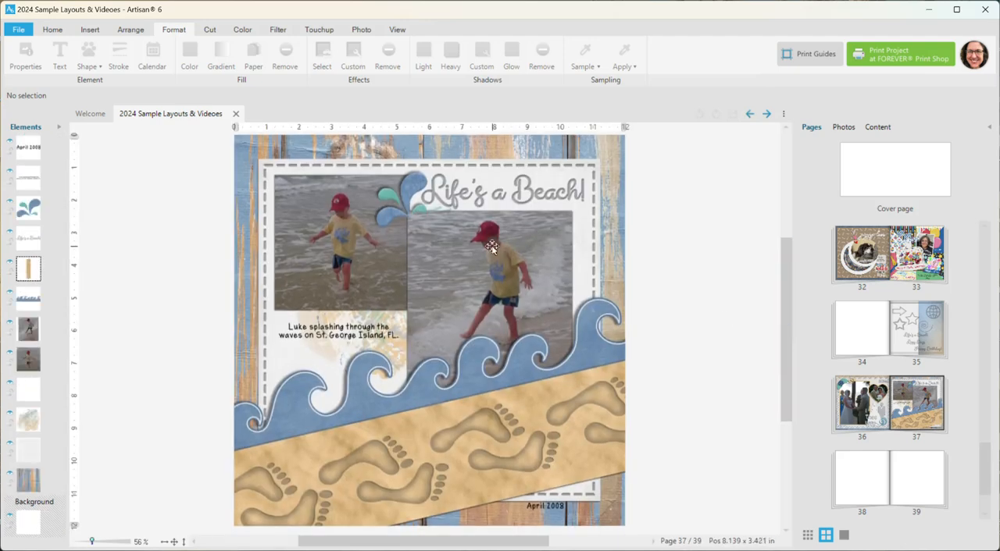
drag(383, 328, 384, 325)
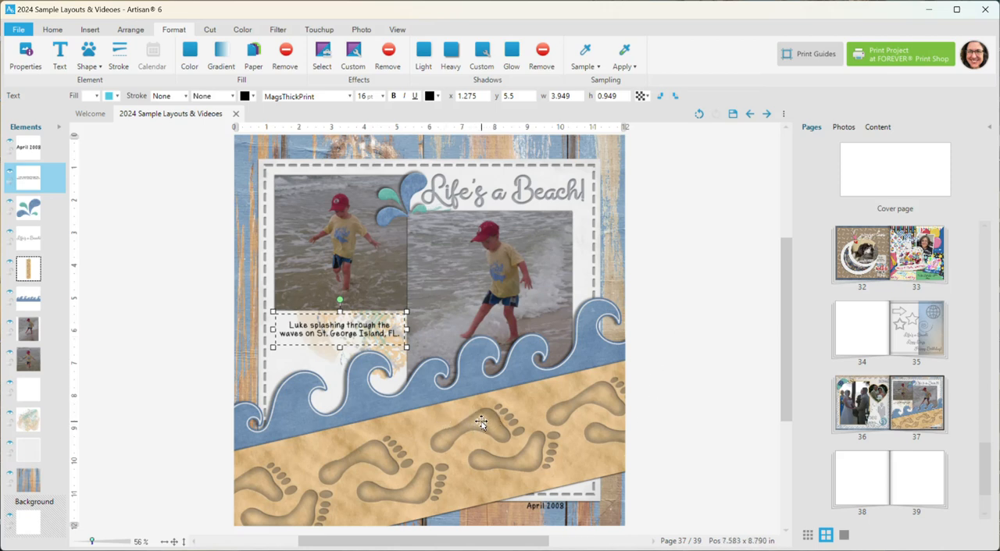
click(877, 128)
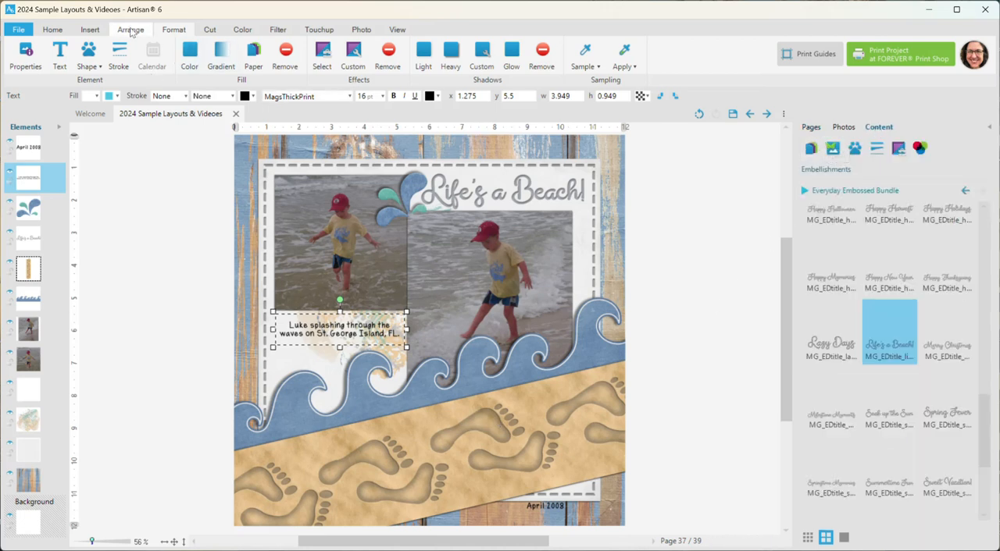
Step: Insert a rectangular shape 3 by 12 inches and place it vertically over the larger beach photo at about x 6.56, y 0.16
click(90, 30)
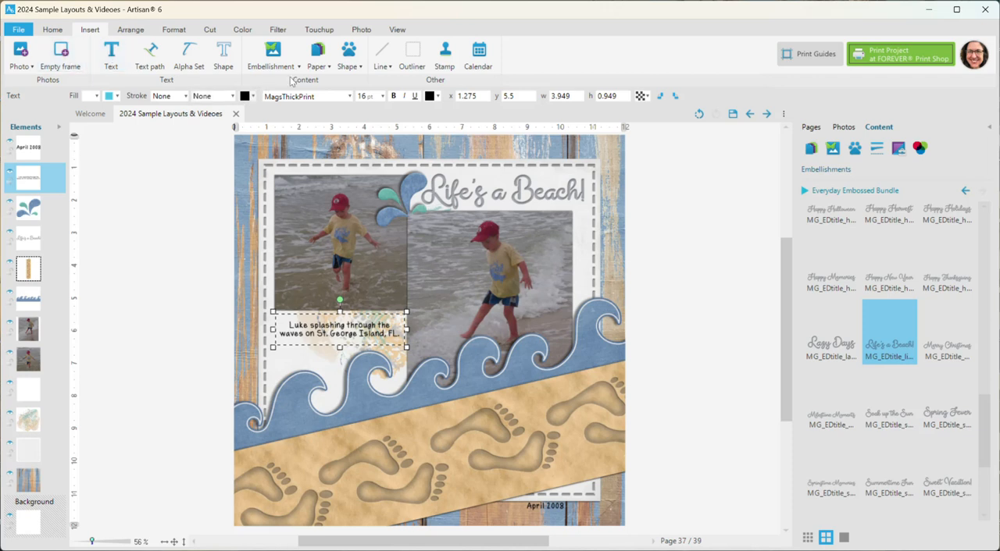
click(349, 67)
click(367, 81)
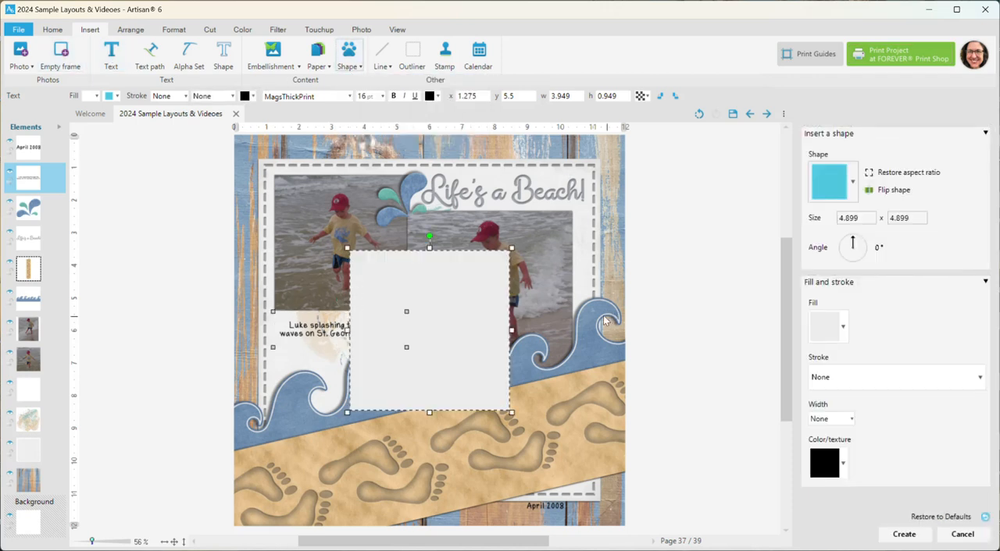
click(813, 220)
text(3)
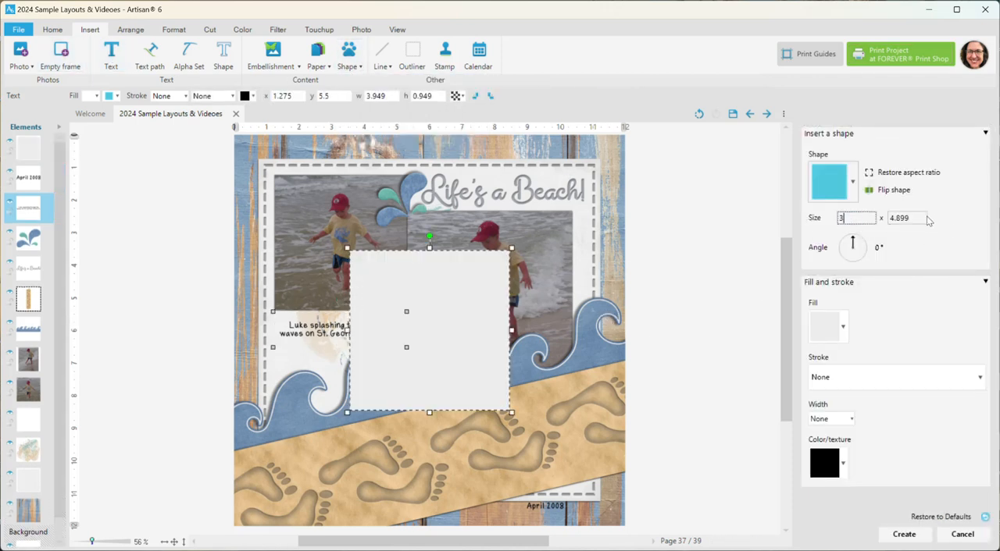
key(Tab)
text(1)
click(904, 534)
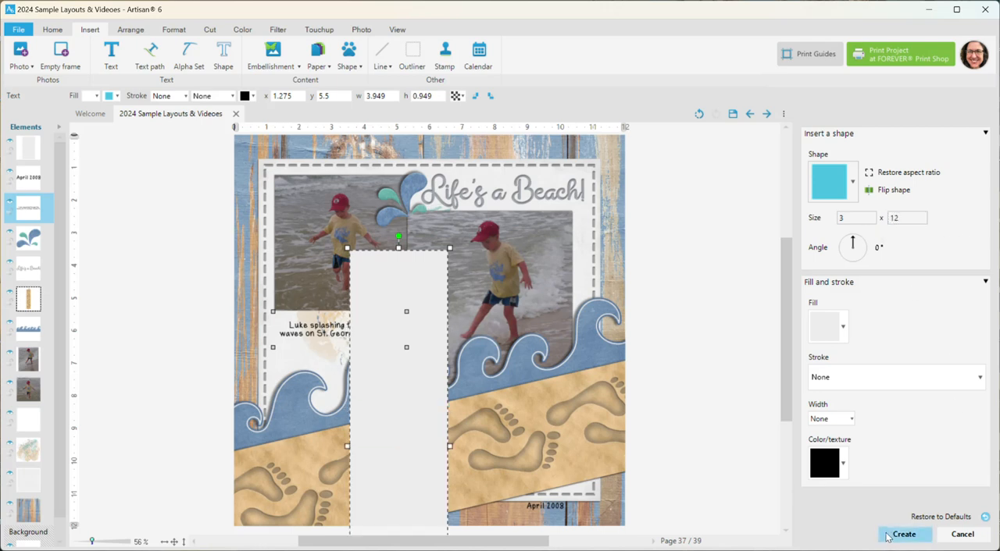
drag(446, 278, 521, 162)
Step: Fill the new vertical strip with the rippled sand paper from the Beach Wedding Bundle
click(809, 149)
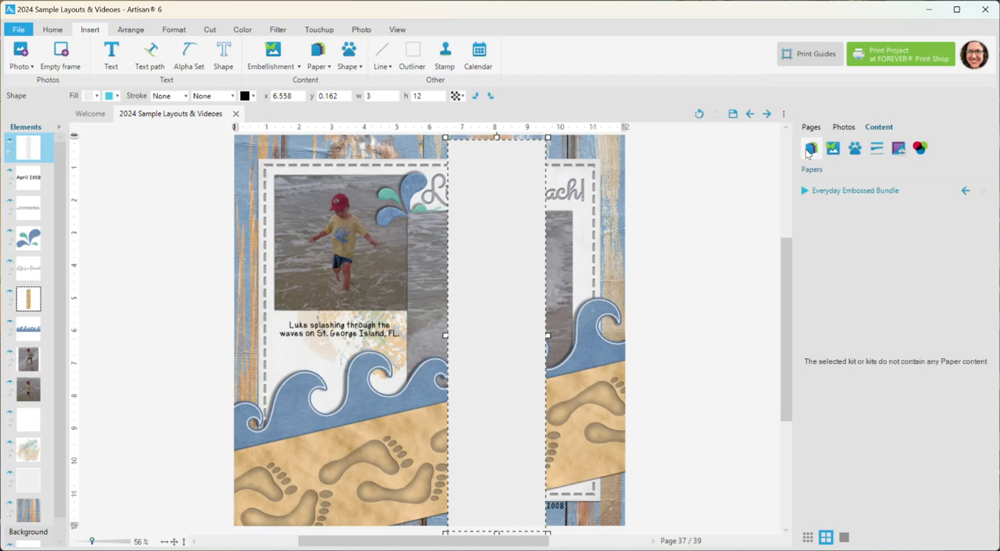
click(809, 192)
click(711, 237)
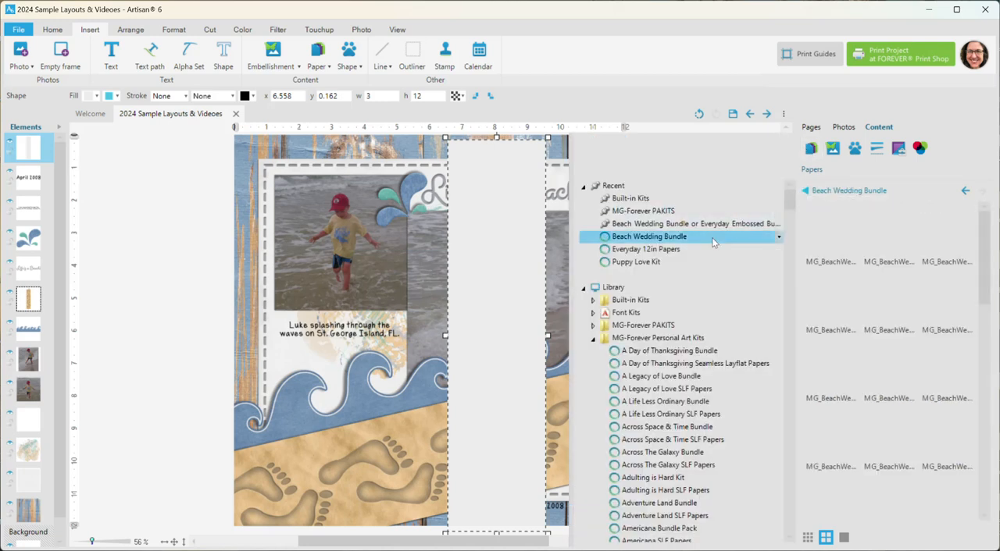
scroll(952, 402, down, 3)
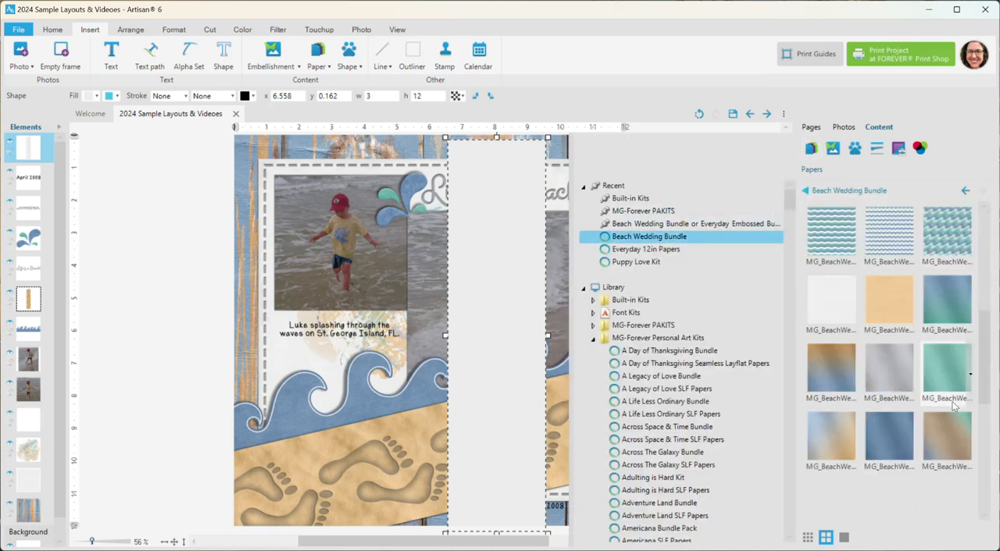
right_click(941, 446)
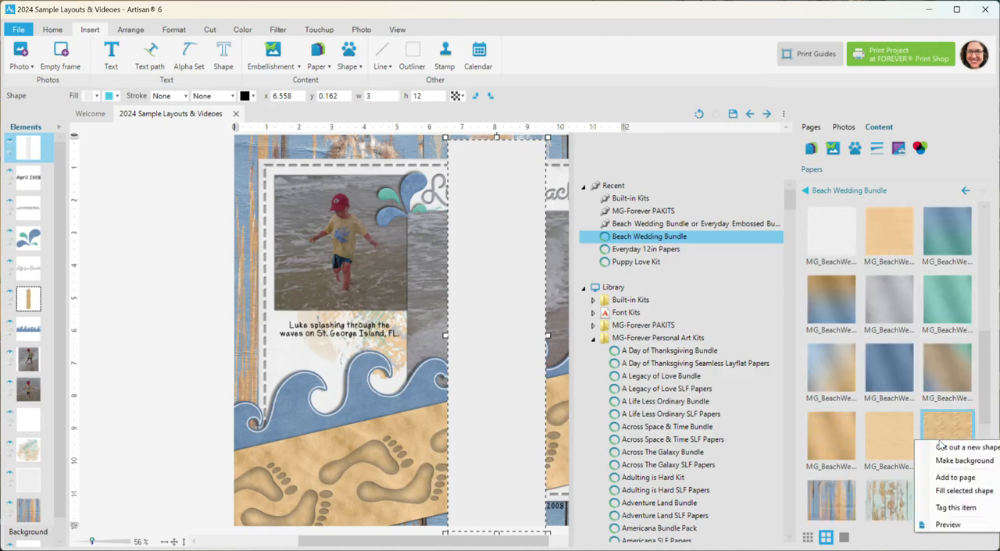
click(948, 488)
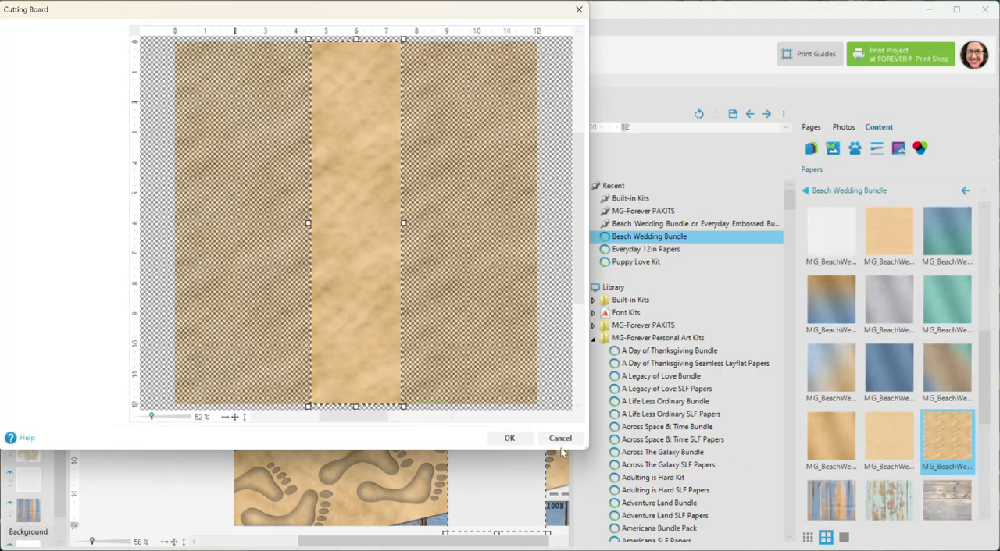
click(510, 439)
Step: Place one left and one right footprint symbol from the Everyday Embossed Bundle, staggered near the lower end of the sand strip
click(832, 147)
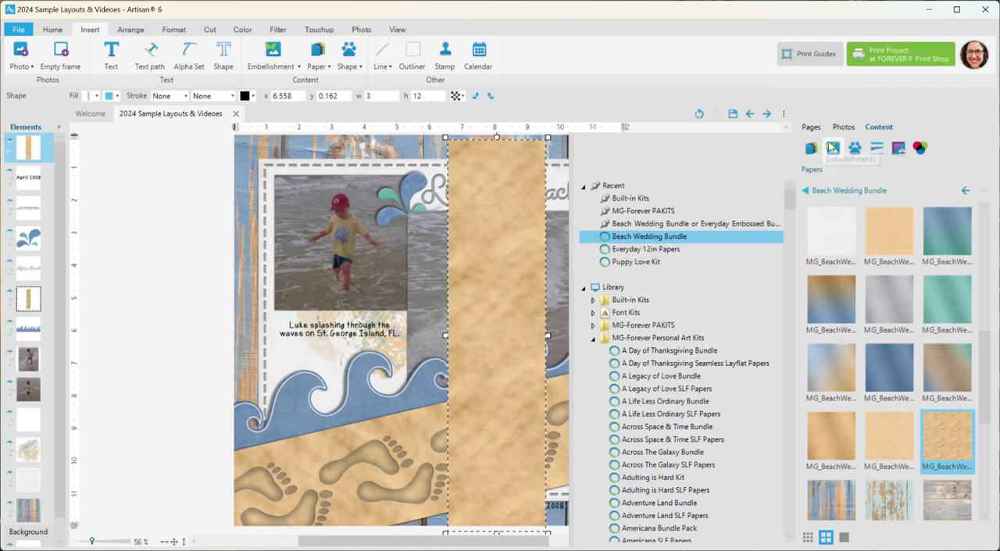
click(647, 200)
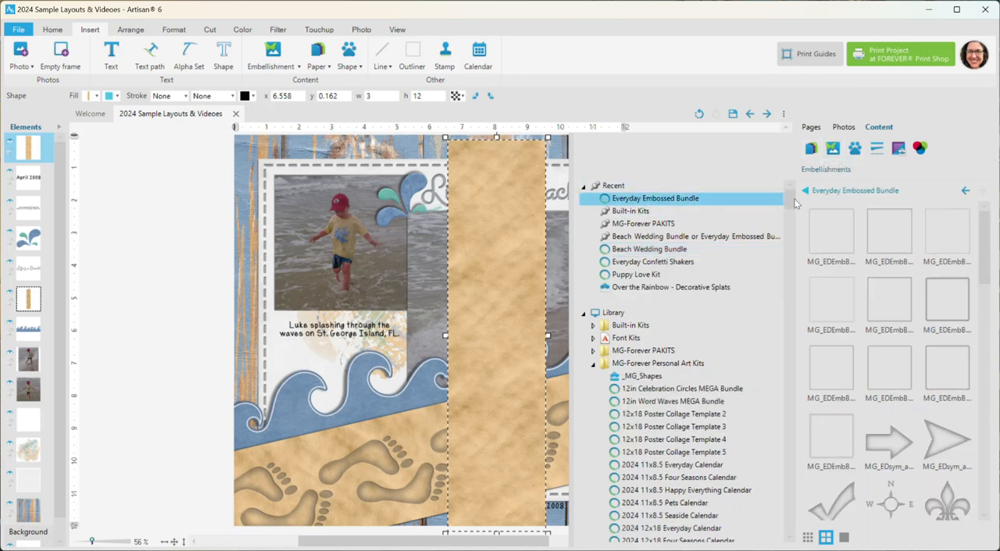
click(778, 200)
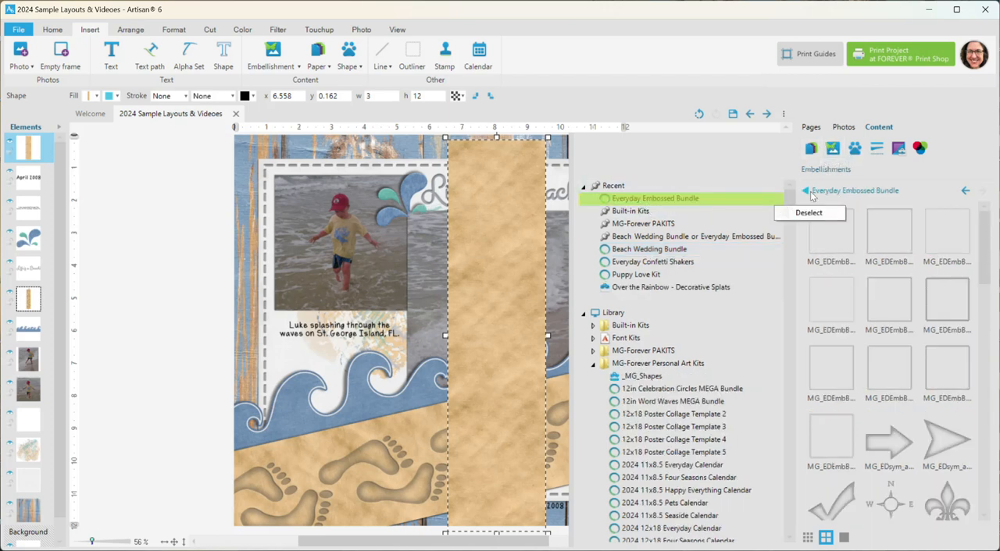
click(809, 193)
scroll(873, 338, down, 4)
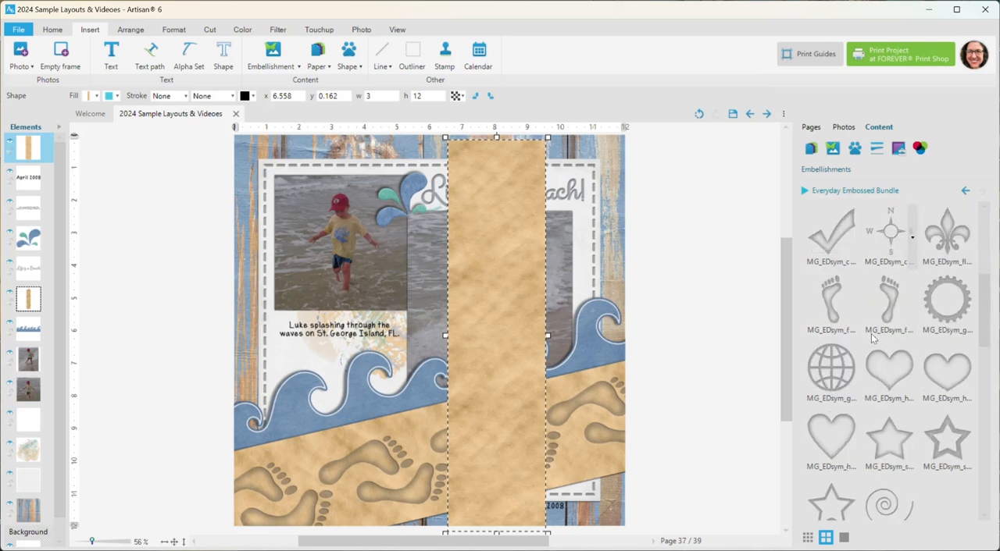
drag(831, 306, 487, 447)
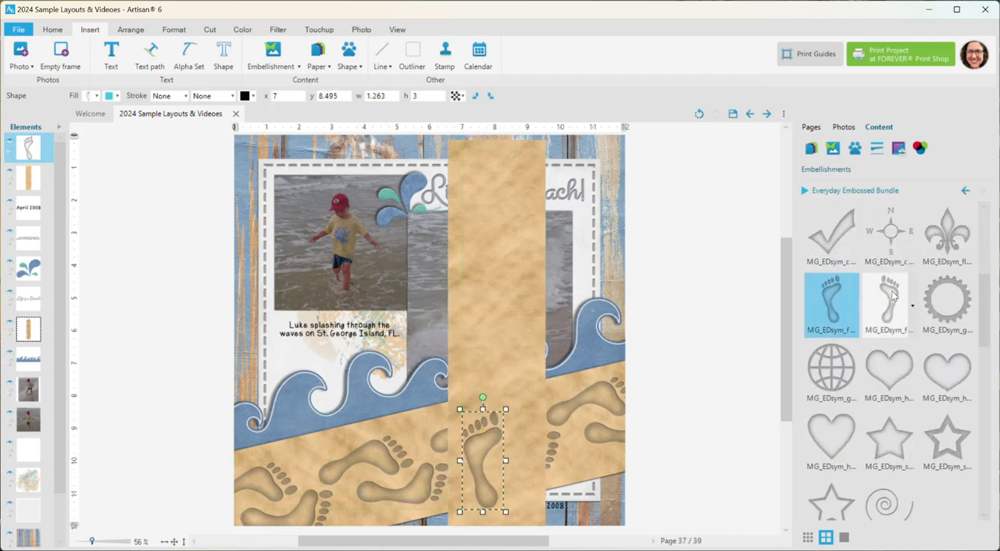
drag(892, 294, 524, 392)
Step: Duplicate the pair of footprints twice and place the copies above it to form a walking trail up the sand strip
shift+click(474, 441)
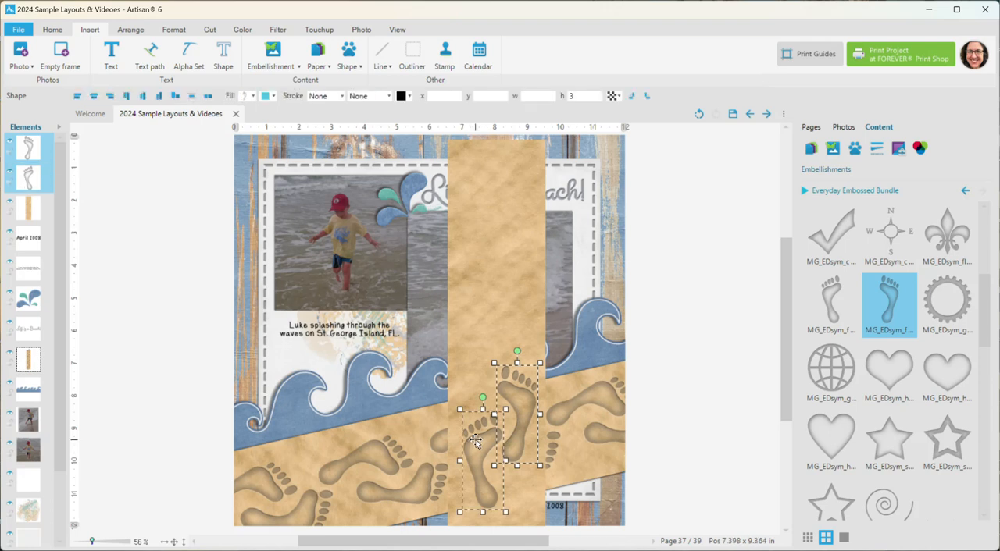
key(ctrl+v)
drag(468, 320, 510, 290)
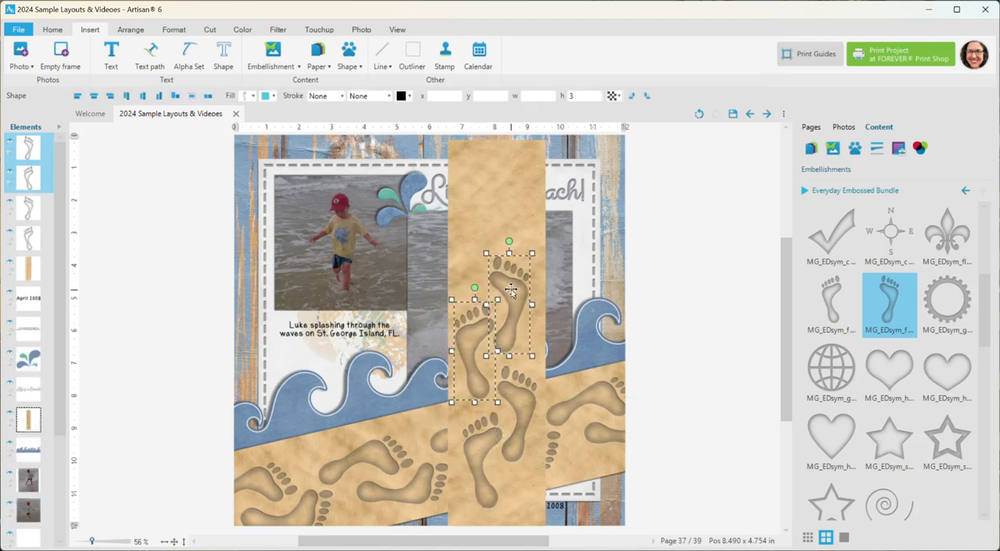
key(ctrl+v)
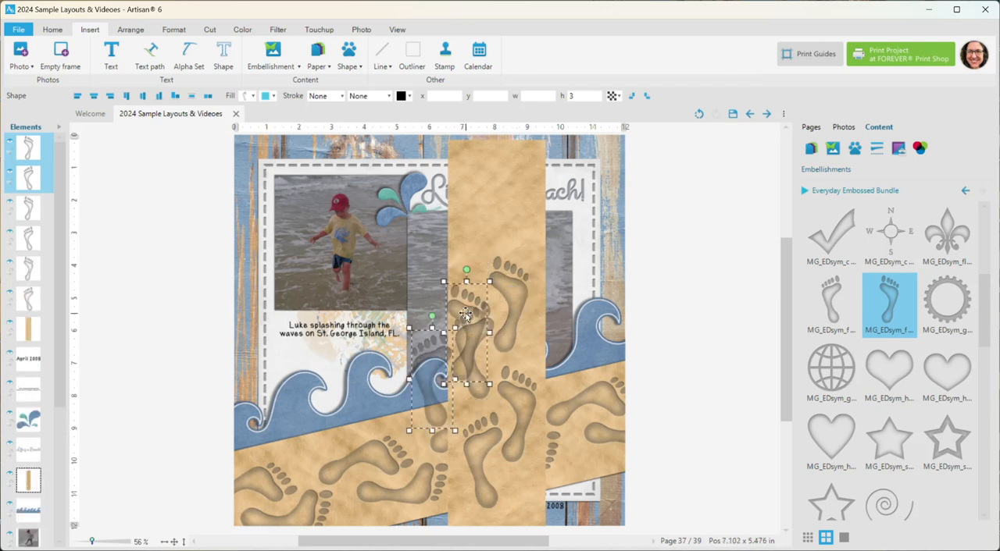
drag(465, 314, 501, 174)
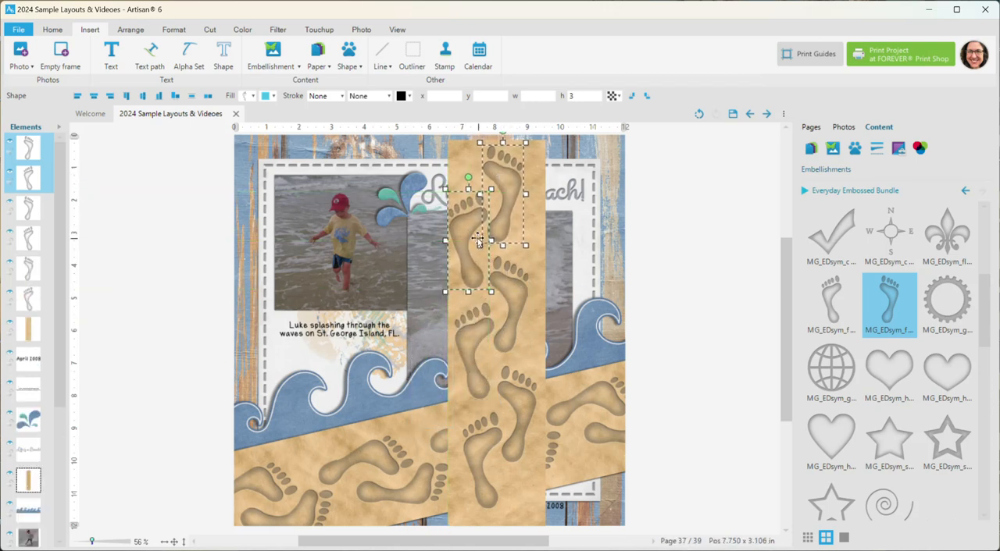
click(698, 317)
Step: Align the right edges of the three right footprints on the sand strip
click(502, 209)
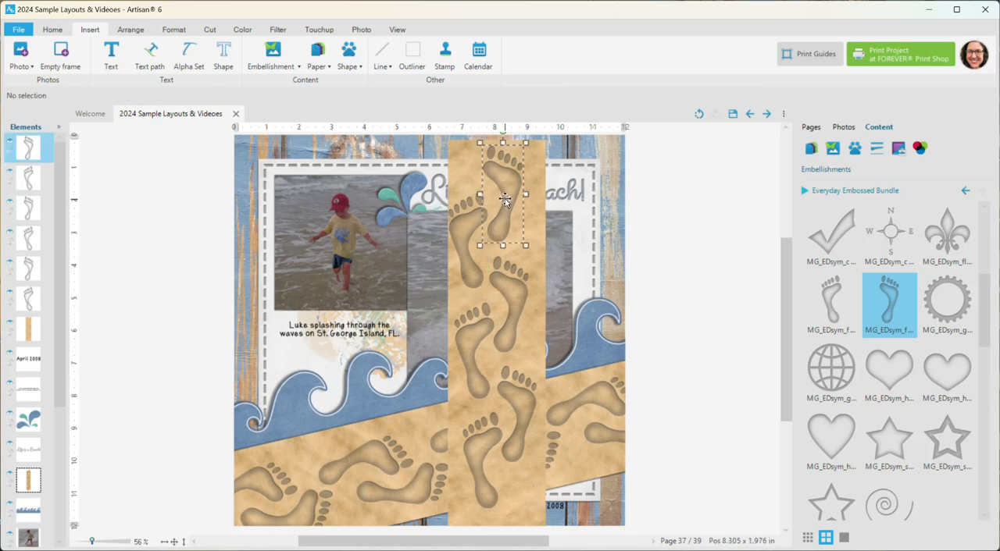
shift+click(517, 289)
shift+click(504, 383)
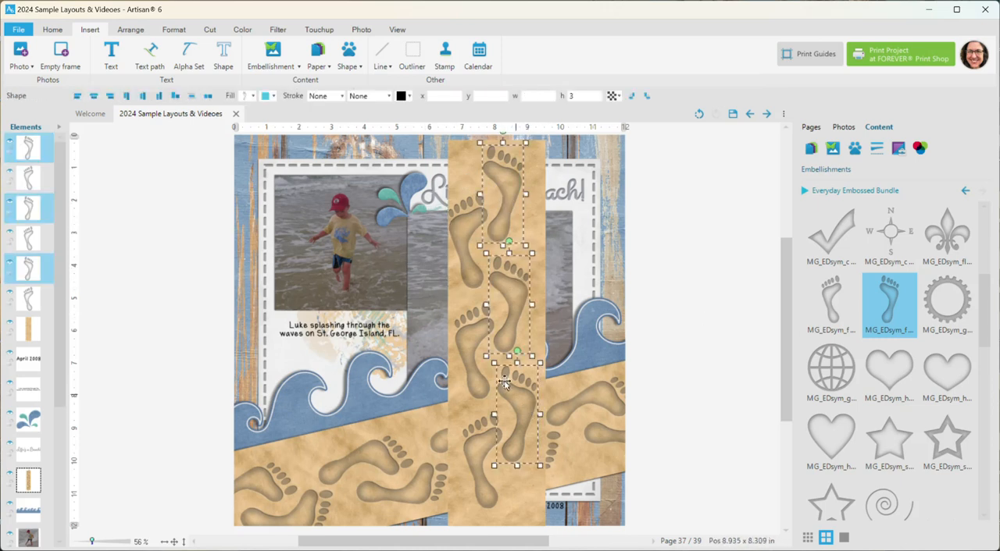
click(111, 96)
click(687, 328)
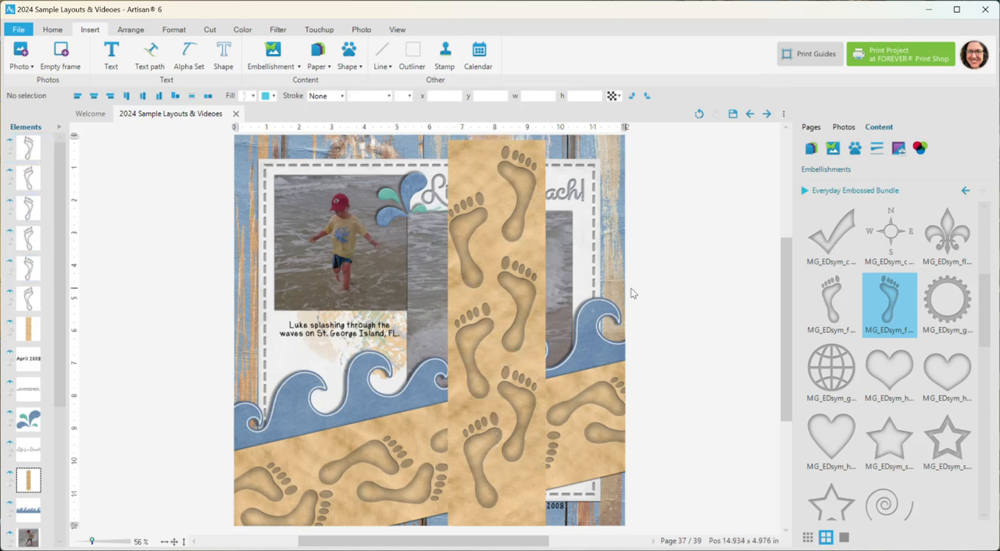
Step: Align the left edges of the three left footprints and shift them together slightly up and left to x 6.868
click(468, 231)
shift+click(473, 334)
drag(473, 334, 470, 334)
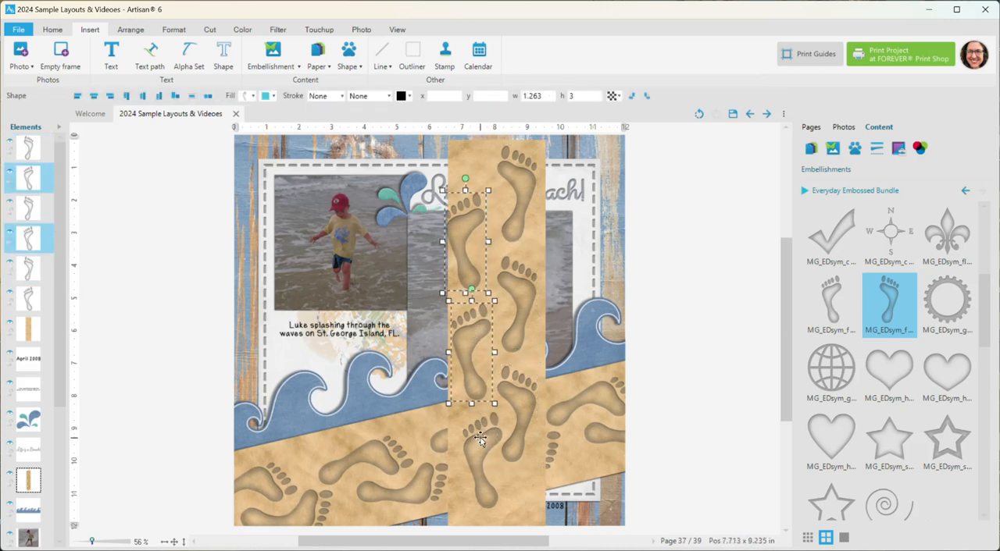
shift+click(479, 439)
click(76, 96)
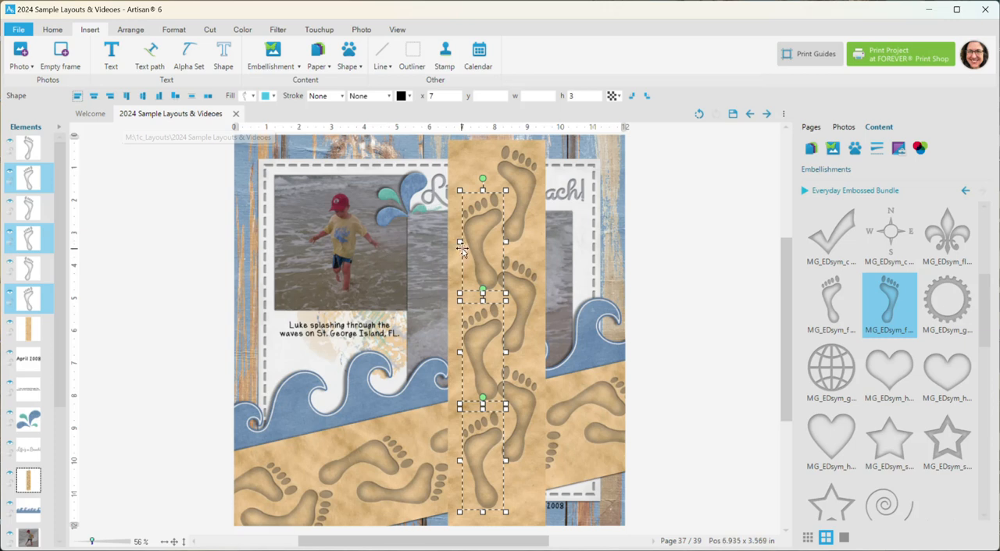
drag(478, 247, 478, 237)
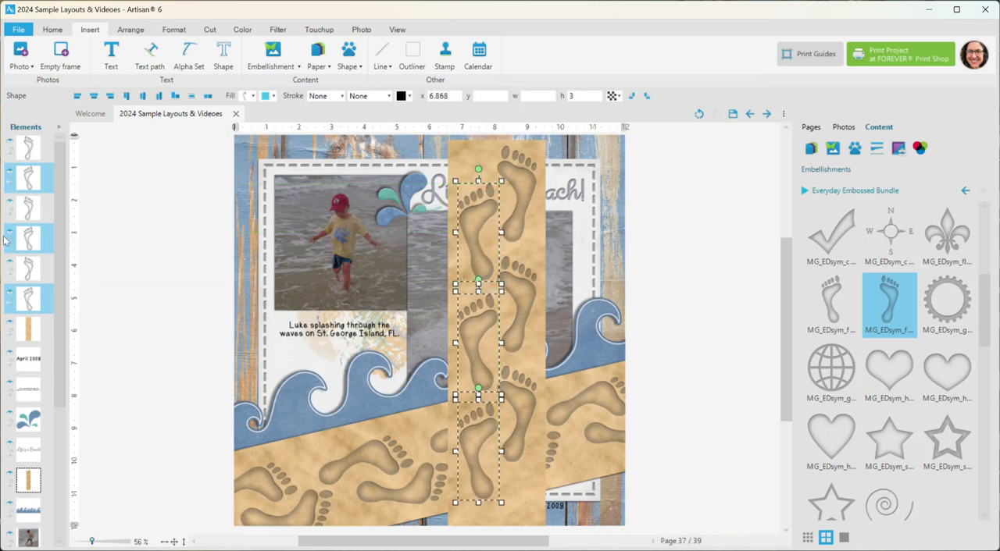
Step: Group all six footprints into one element
ctrl+click(28, 150)
ctrl+click(29, 215)
ctrl+click(28, 270)
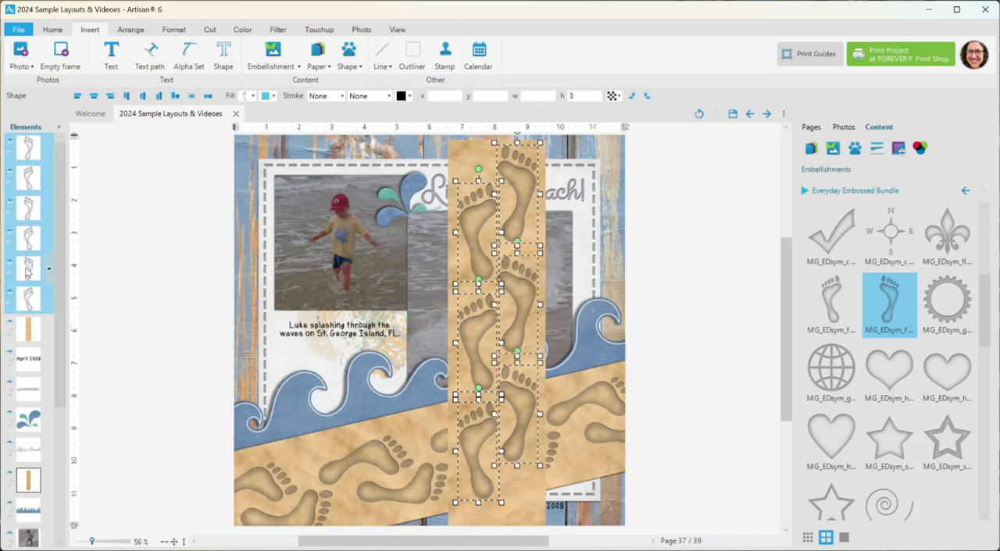
right_click(27, 270)
click(155, 406)
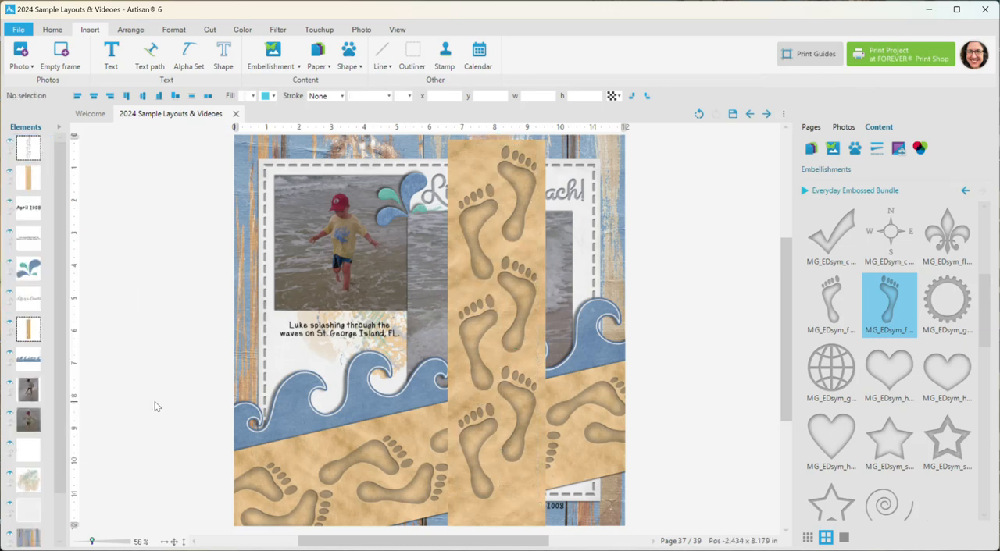
Step: Shrink the footprint group proportionally to about 1.67 by 7.4 inches and place it in the lower part of the sand strip
click(477, 224)
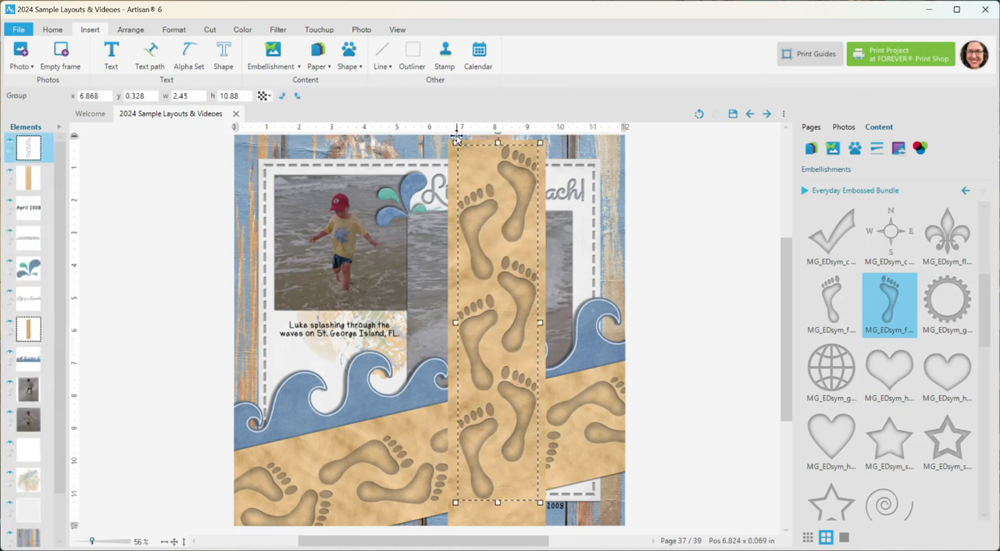
drag(457, 139, 478, 236)
drag(492, 291, 478, 309)
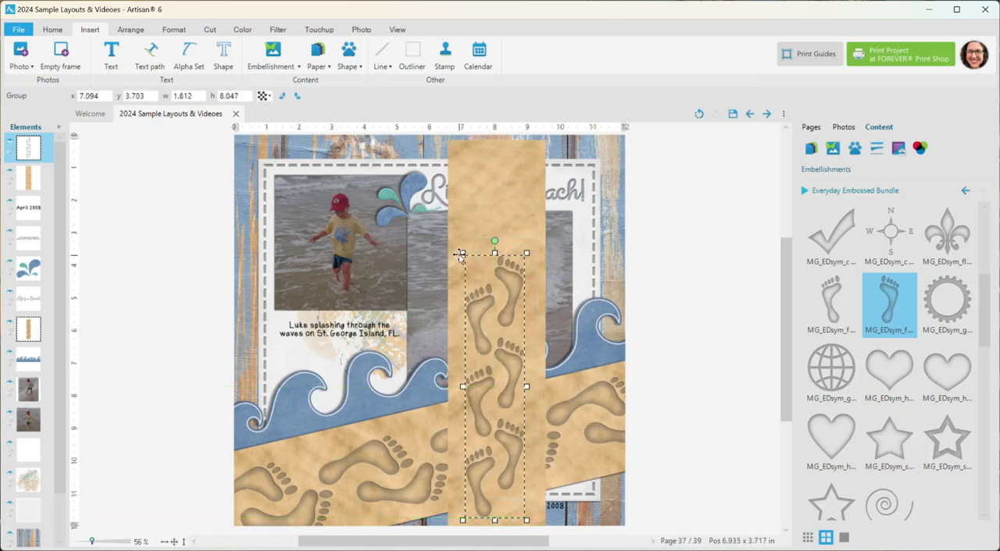
drag(462, 252, 467, 274)
Step: Hide the footprint group and the vertical sand strip to reveal the finished beach layout
click(11, 146)
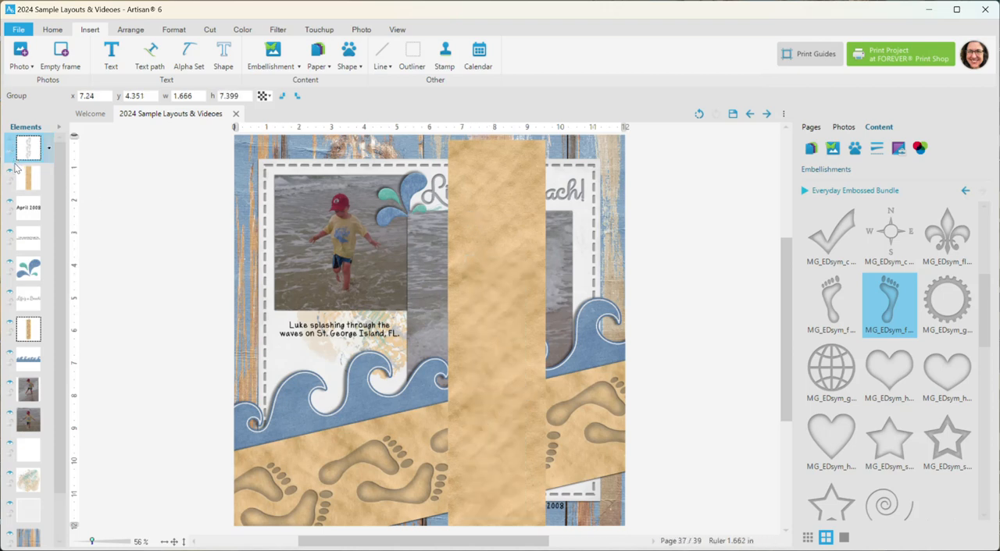
click(11, 171)
scroll(442, 387, down, 2)
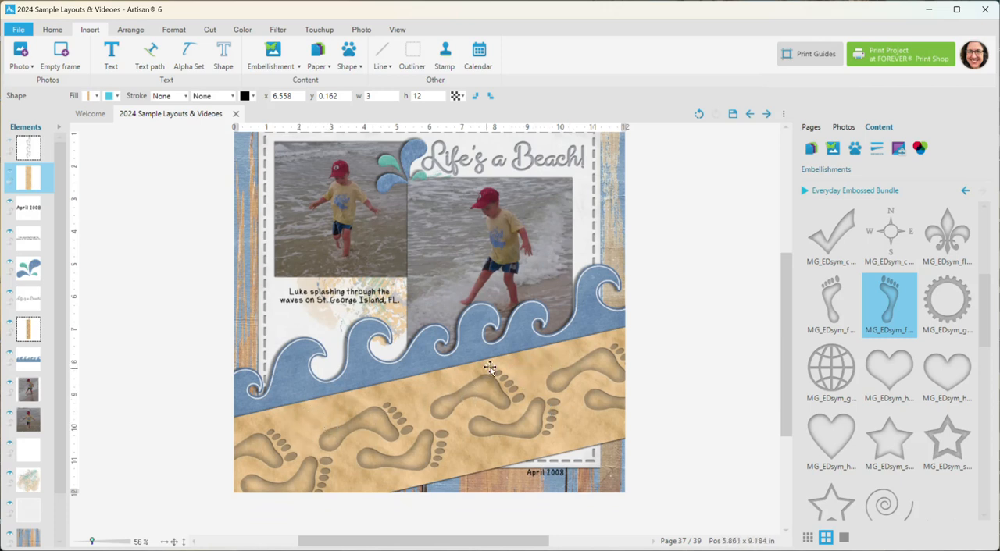
drag(786, 377, 788, 357)
Step: Examine the Life's a Beach! title and dashed border up close, return to the whole page and select the border element
scroll(469, 241, up, 4)
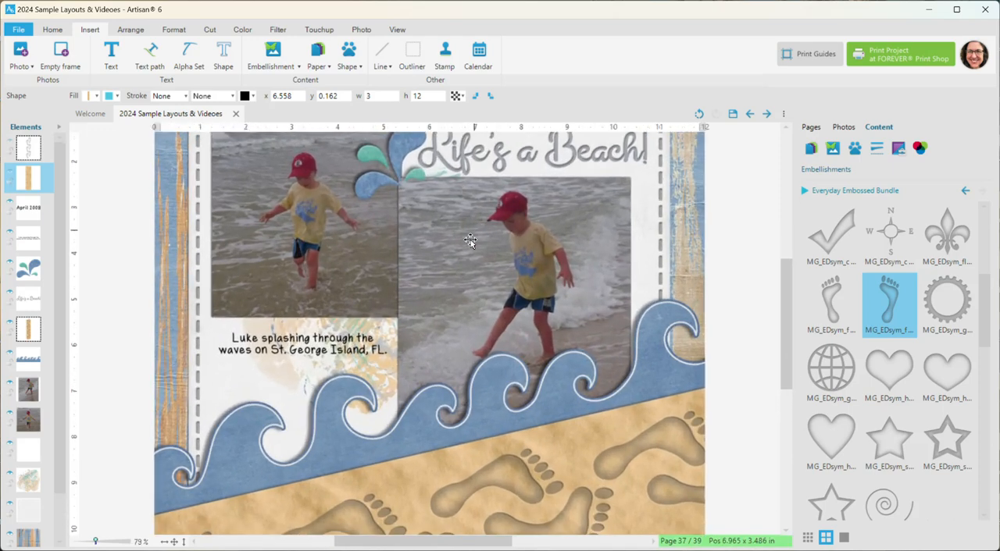
scroll(662, 238, up, 4)
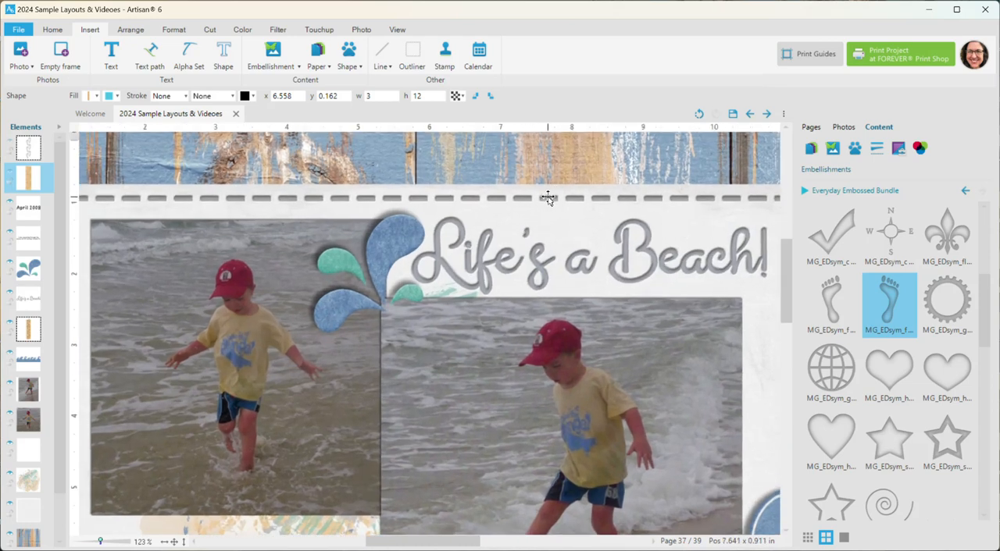
scroll(543, 202, down, 2)
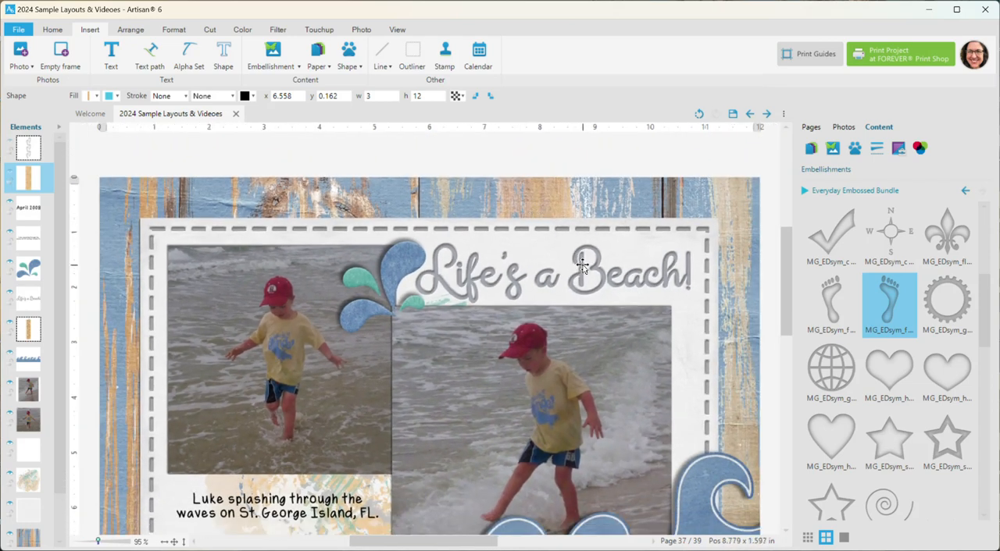
click(173, 541)
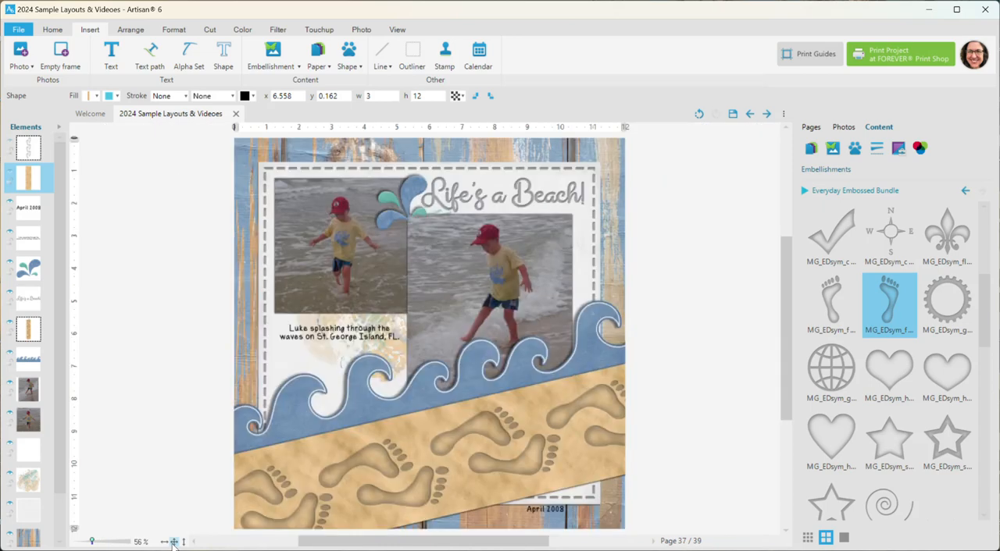
scroll(942, 368, up, 5)
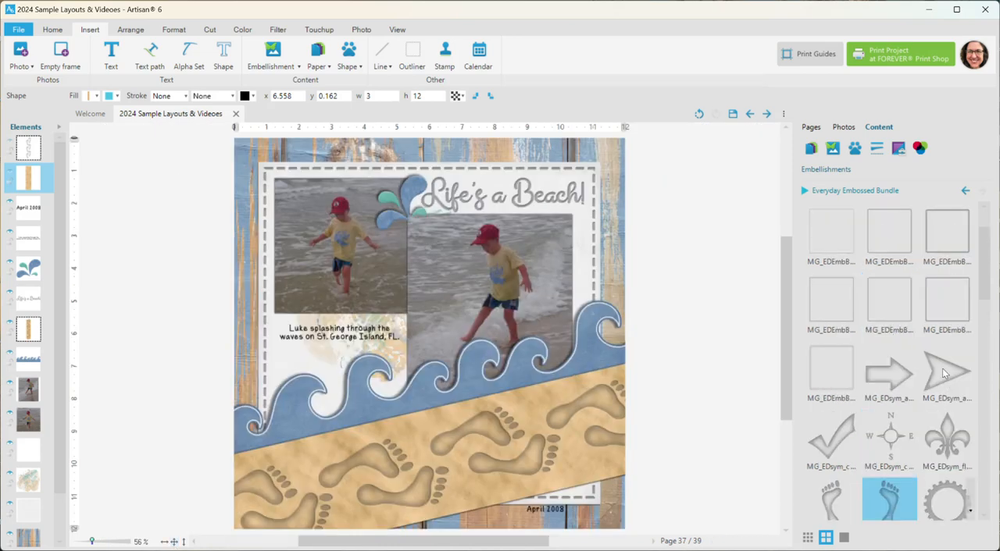
click(592, 169)
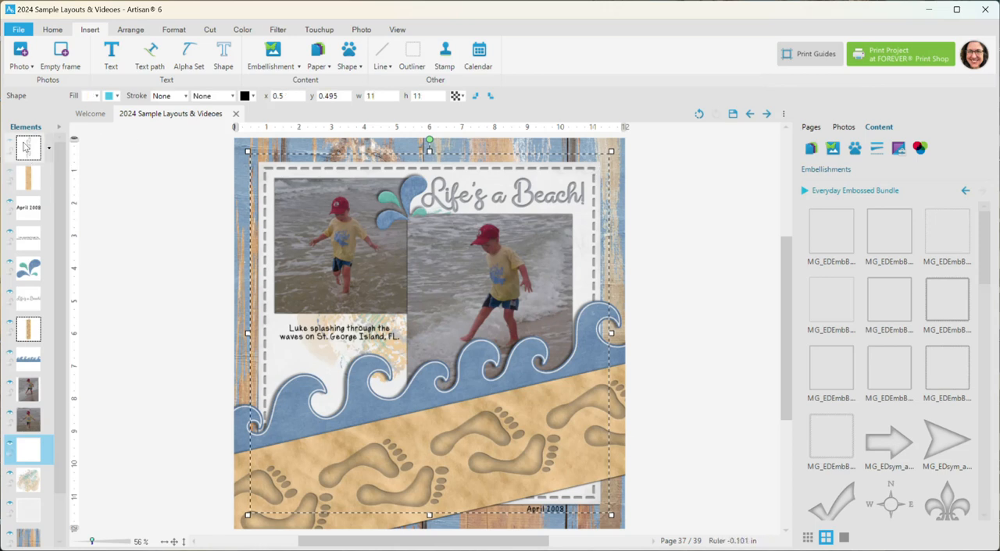
Step: Hide the dashed border around the white paper mat
click(10, 444)
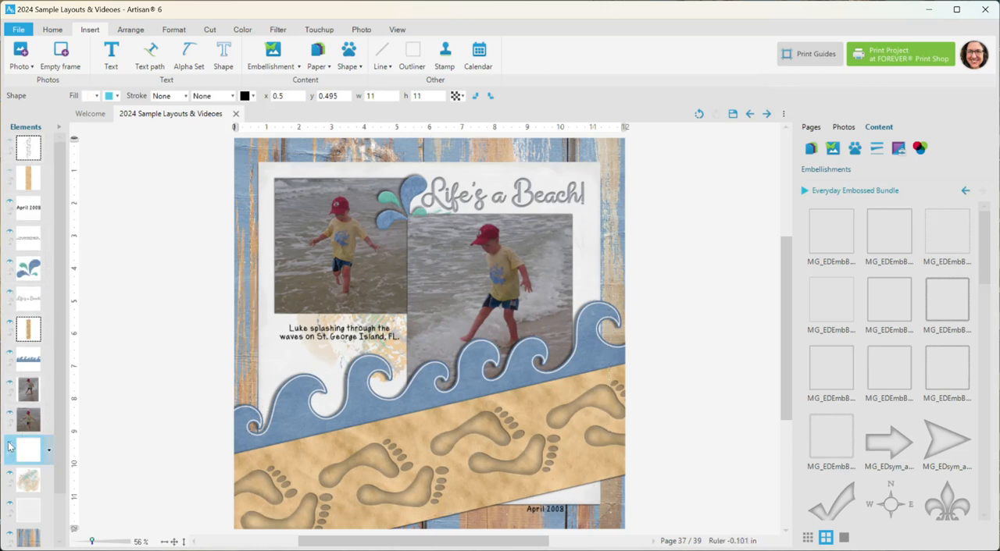
Step: Try the double-line, dashed, dotted and wide patterned embossed borders on the page one at a time, undoing each
double_click(887, 238)
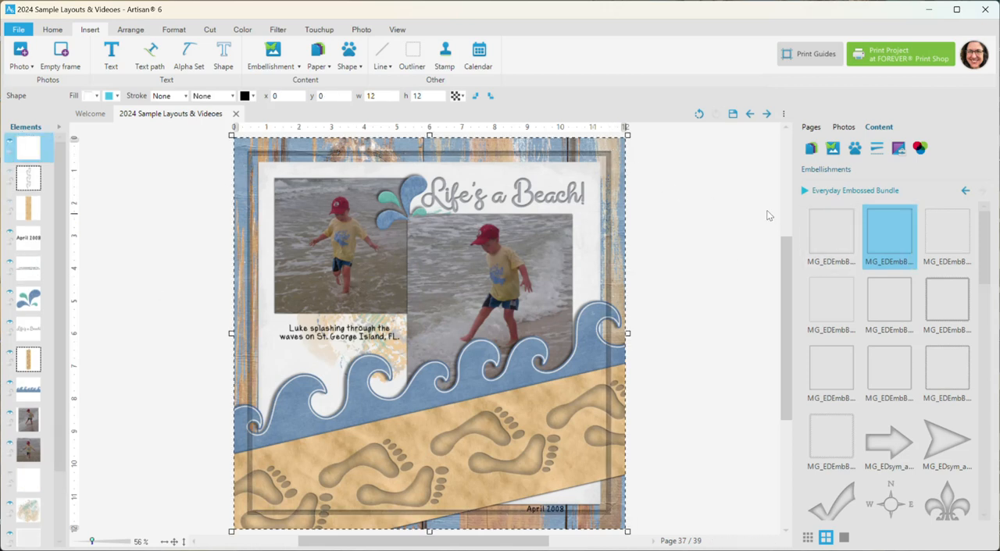
click(699, 114)
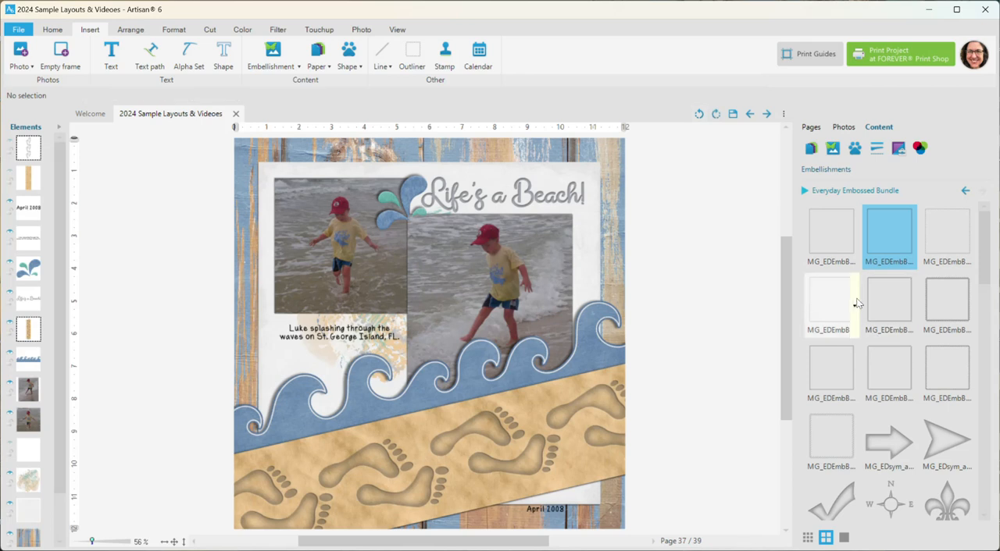
double_click(932, 237)
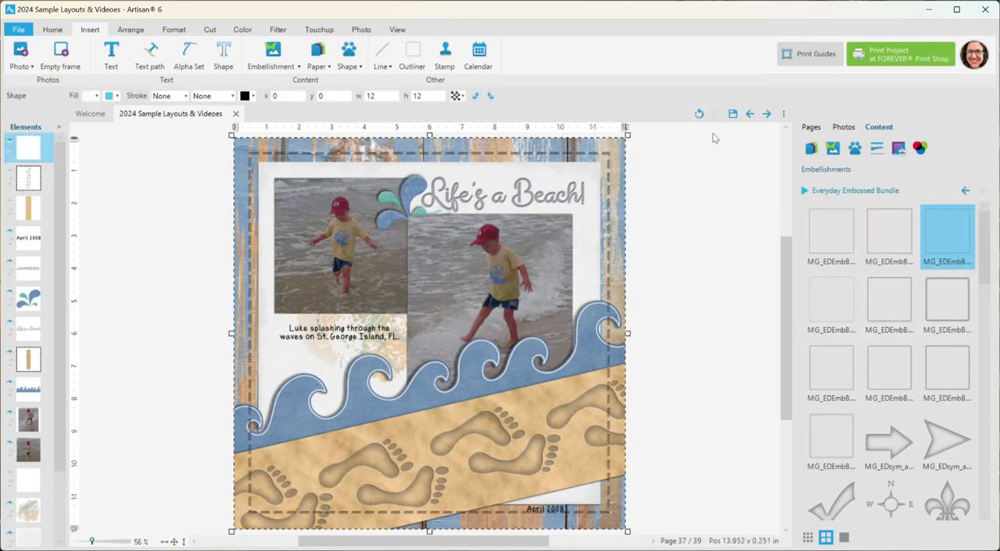
click(696, 113)
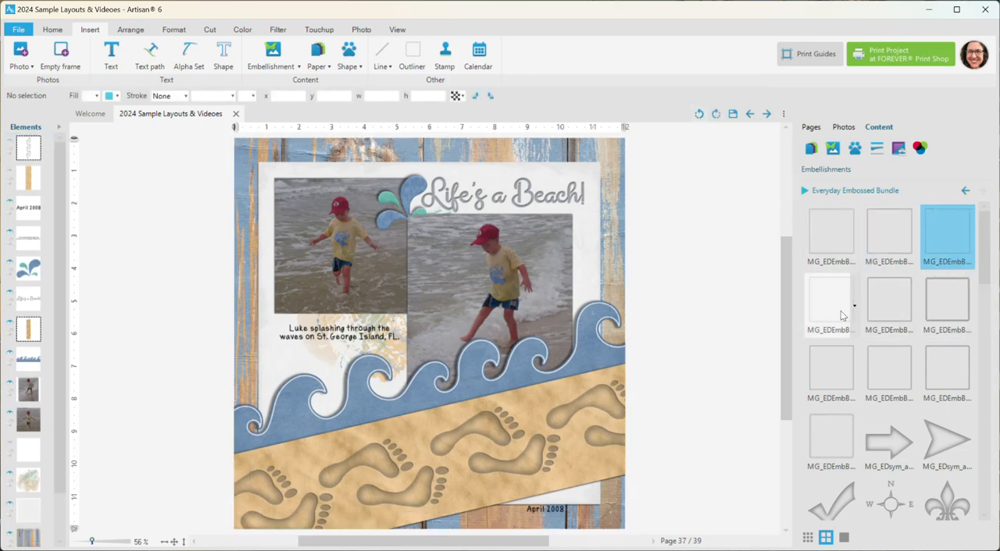
double_click(830, 298)
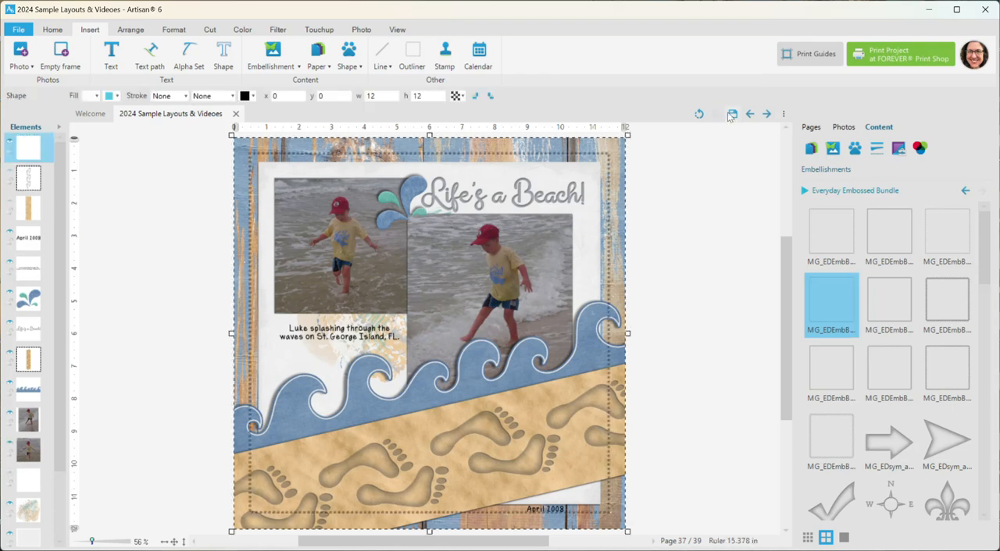
click(696, 113)
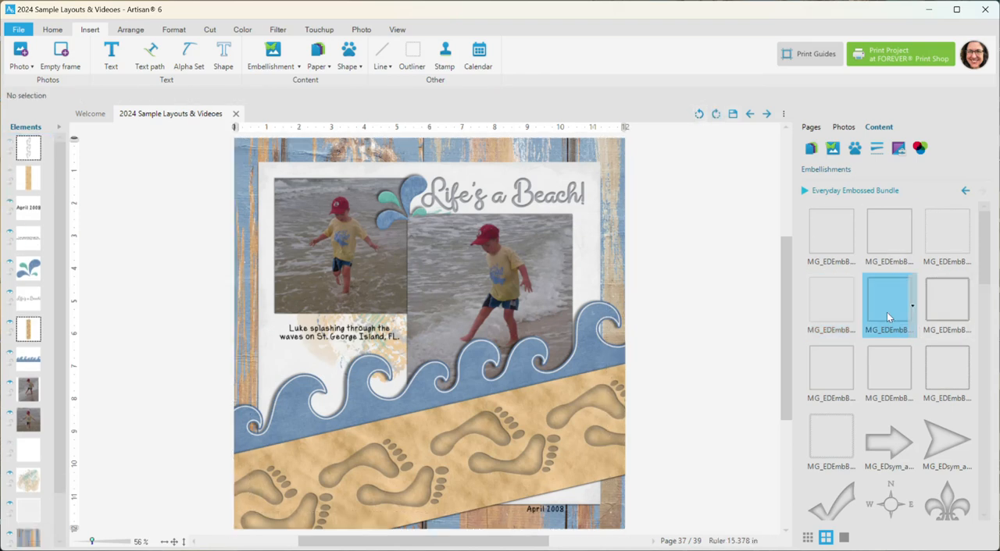
double_click(886, 312)
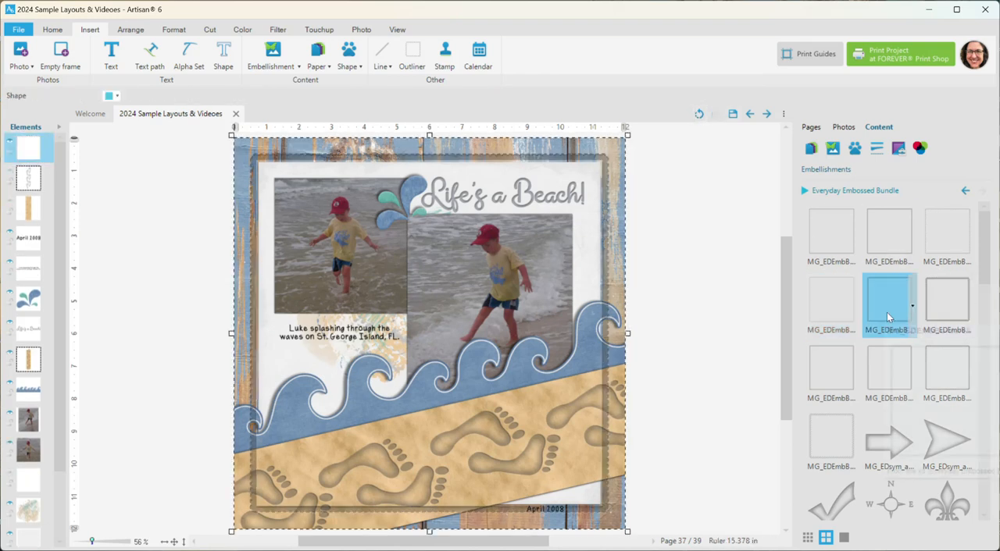
click(698, 114)
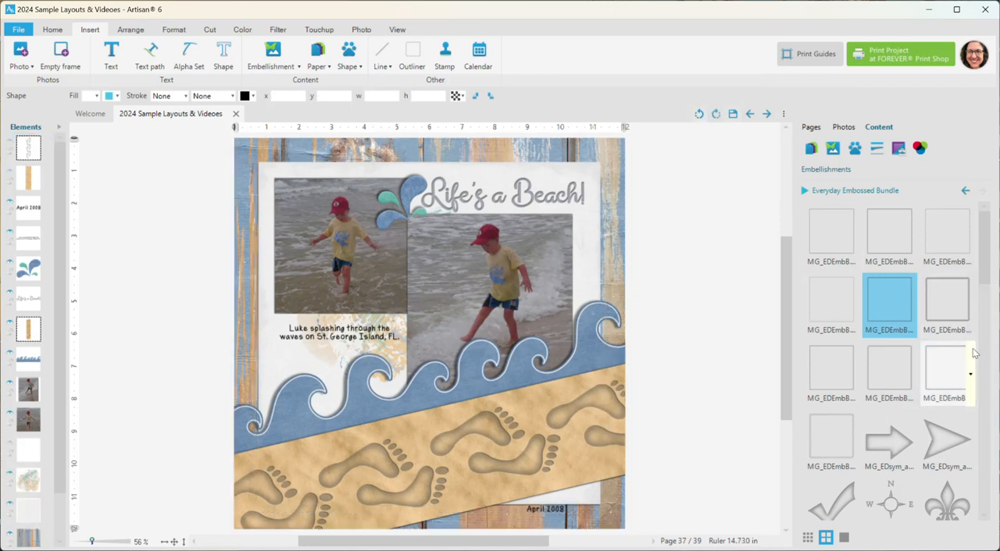
Step: Add the cross-stitch embossed border and shrink it to about 11.33 by 11.33 inches to fit the white paper mat
double_click(848, 363)
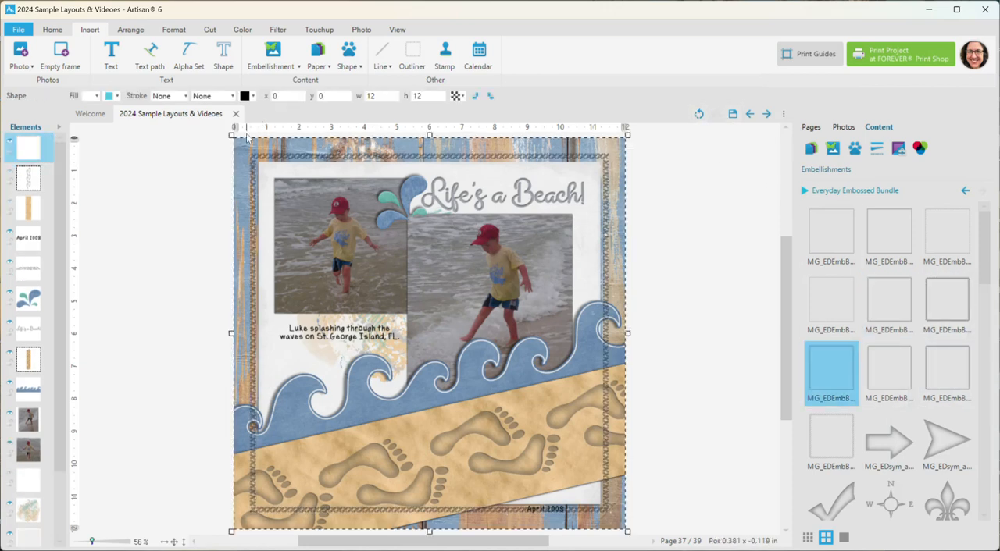
drag(230, 134, 241, 146)
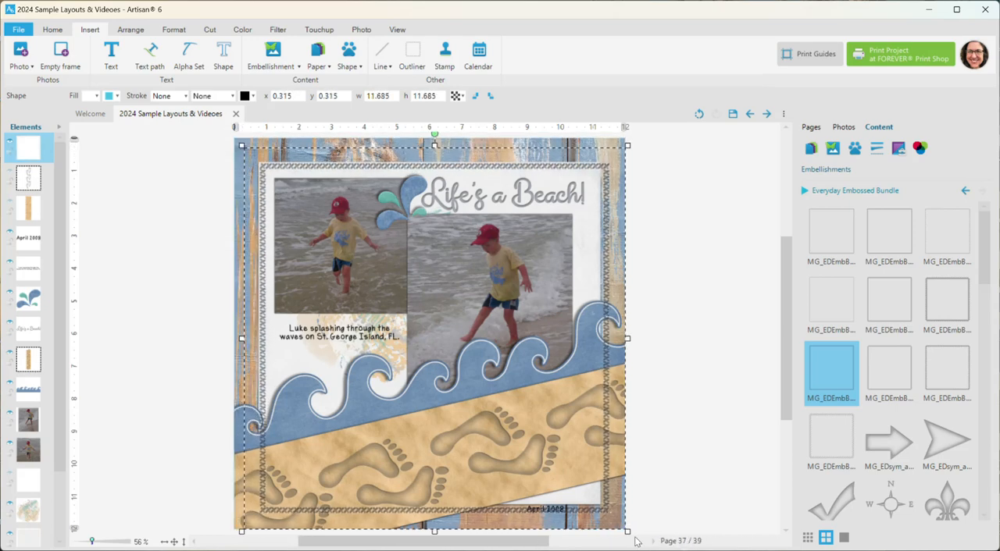
drag(627, 532, 614, 521)
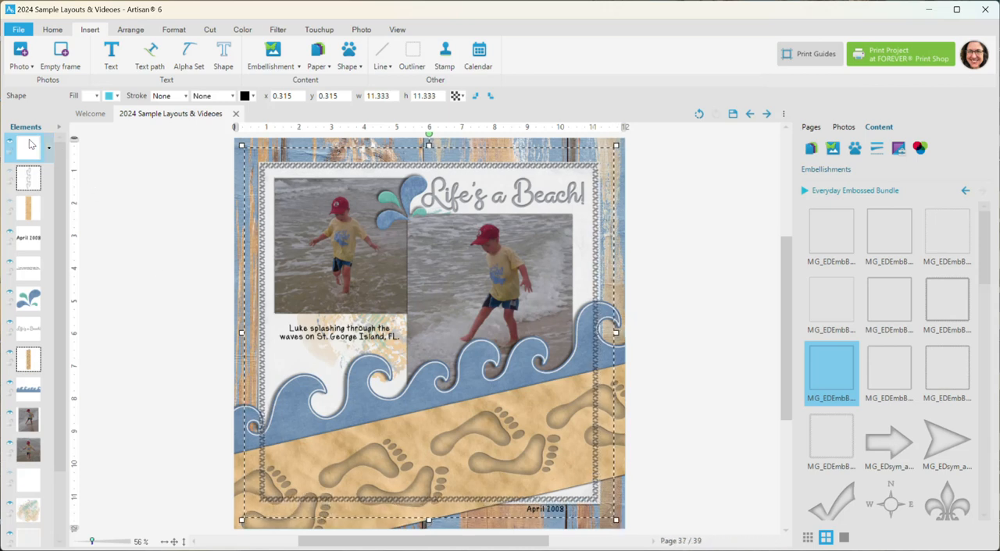
Step: Move the cross-stitch border beneath the blue waves in the layer order and deselect it
drag(33, 151, 53, 392)
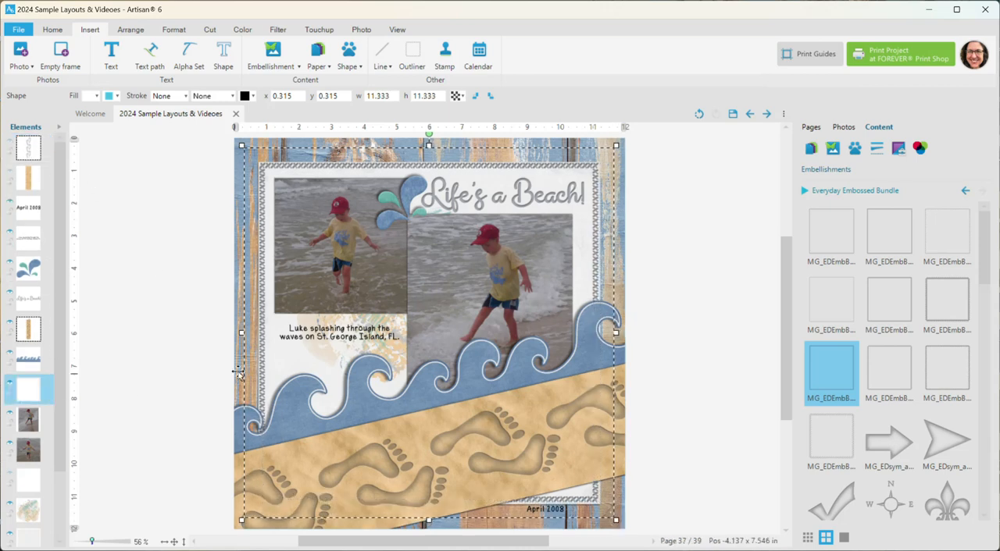
click(244, 148)
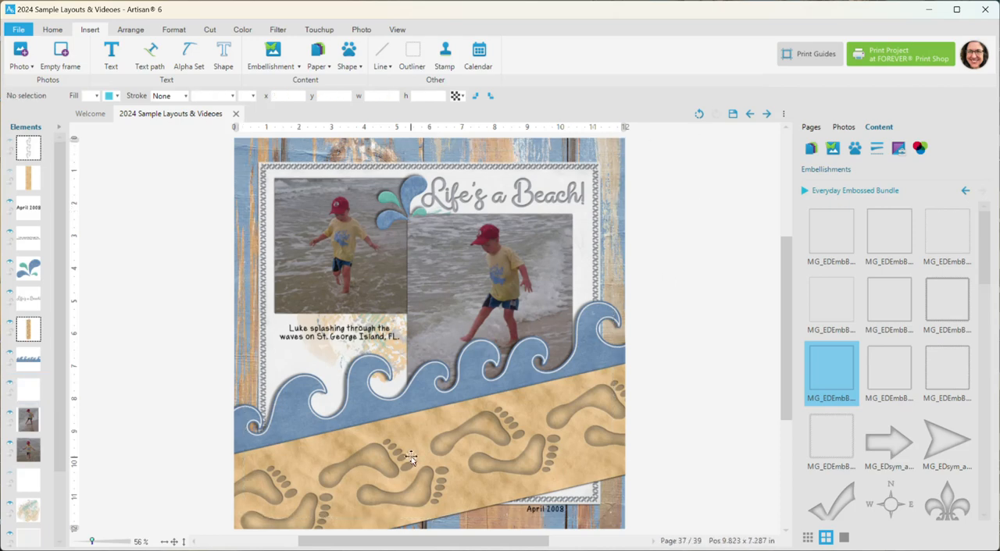
Step: Examine the cross-stitch border, waves and footprints up close and return to the whole page
click(165, 541)
mouse_move(787, 360)
mouse_down()
mouse_move(783, 305)
mouse_move(796, 370)
mouse_up()
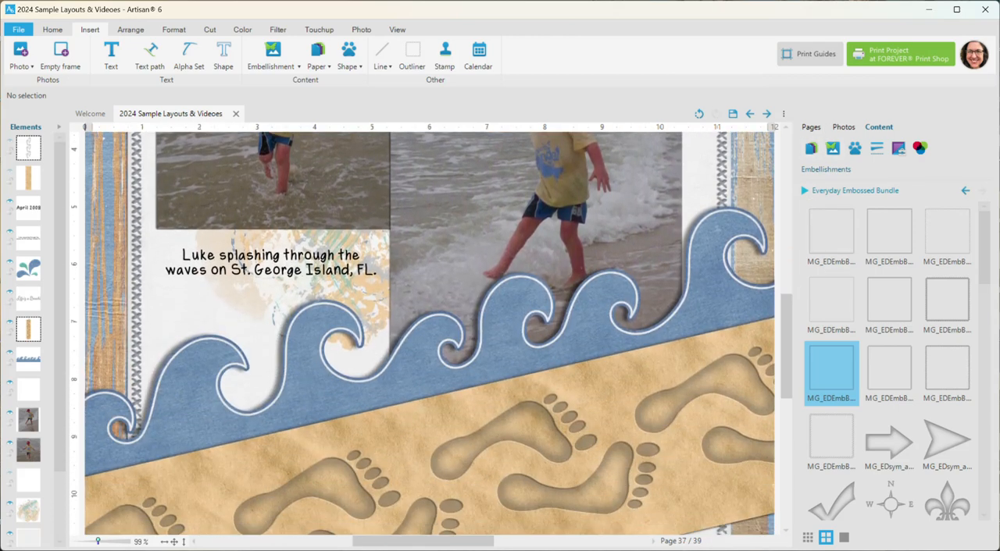
click(174, 542)
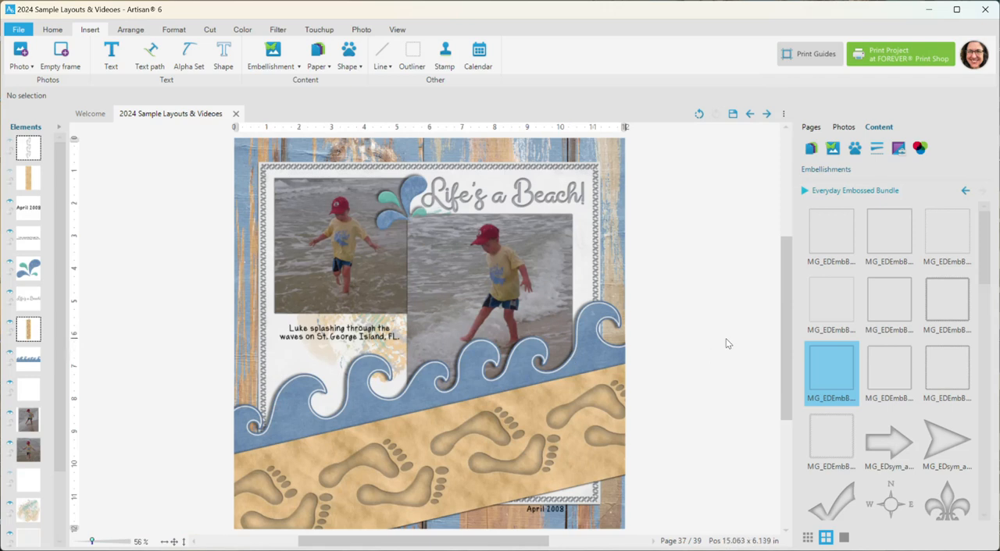